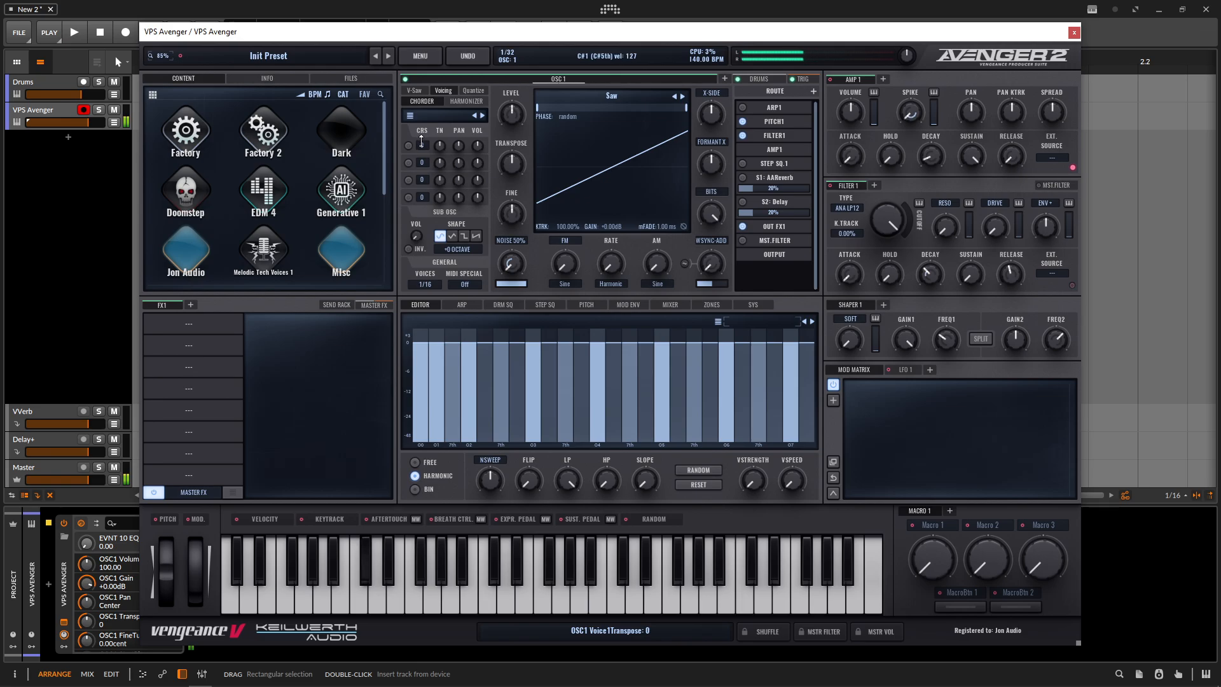
# Enable OSC 1's first two chorder voices at 12 and 7 semitones, and transpose the oscillator by +12
pyautogui.moveTo(422, 145); pyautogui.dragTo(430, 120)
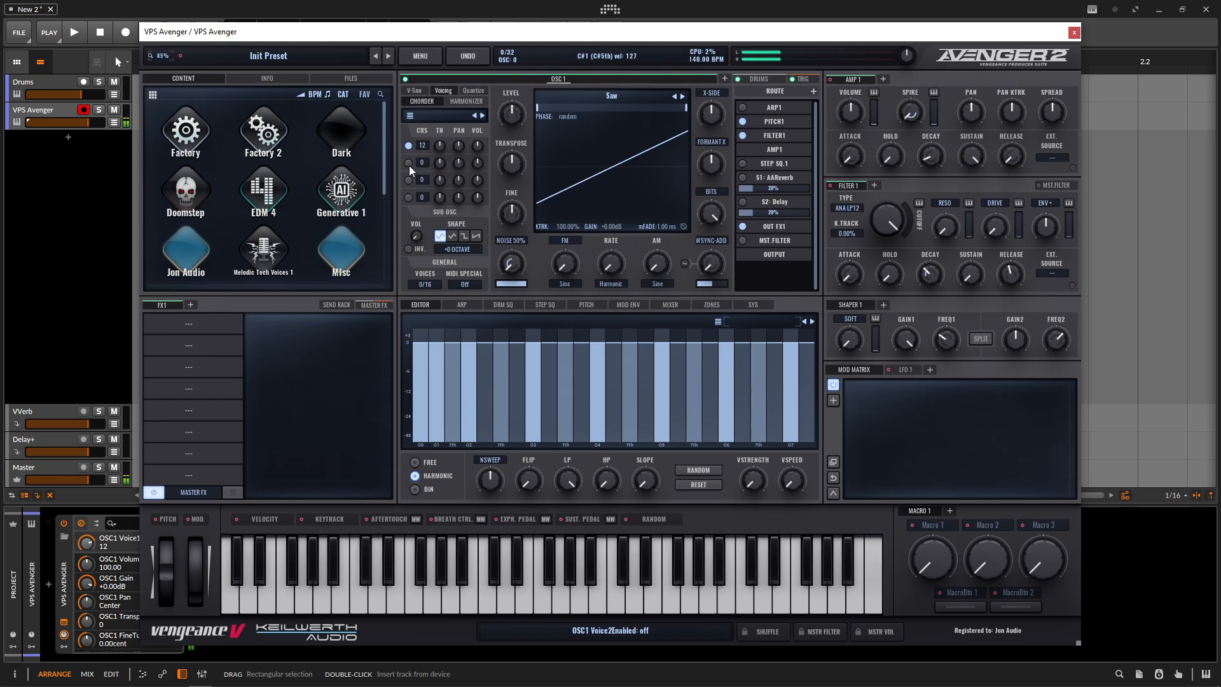
pyautogui.click(409, 162)
pyautogui.moveTo(423, 163); pyautogui.dragTo(426, 157)
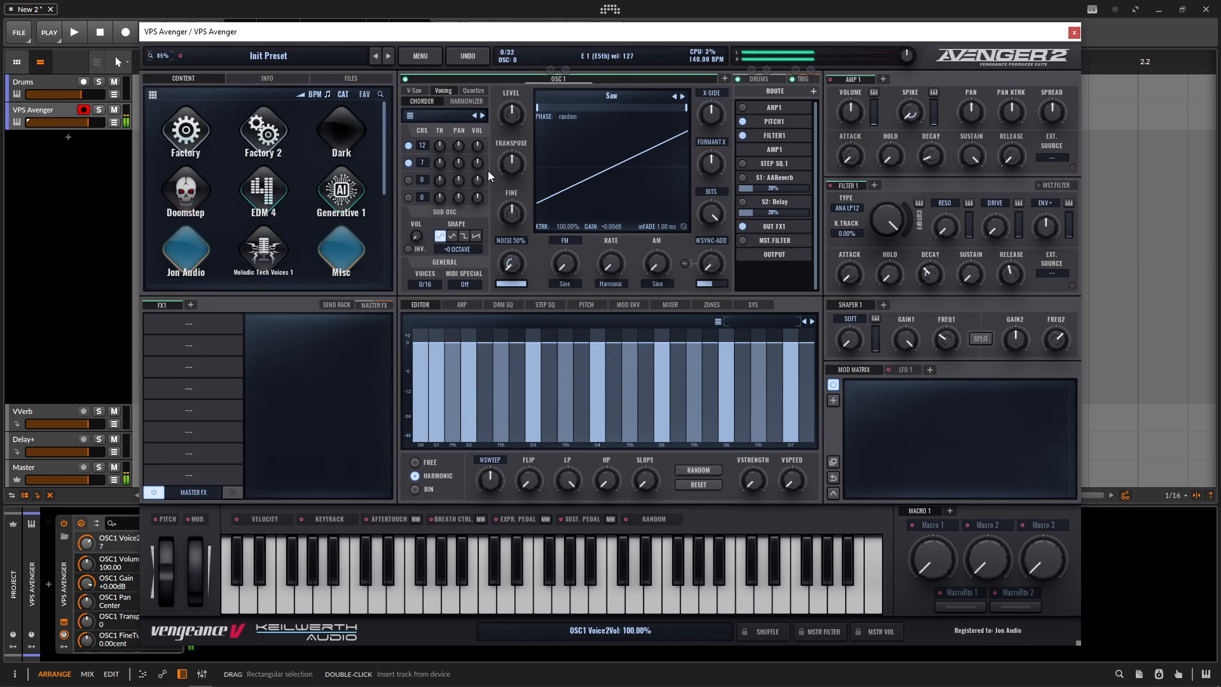
pyautogui.moveTo(509, 169); pyautogui.dragTo(500, 162)
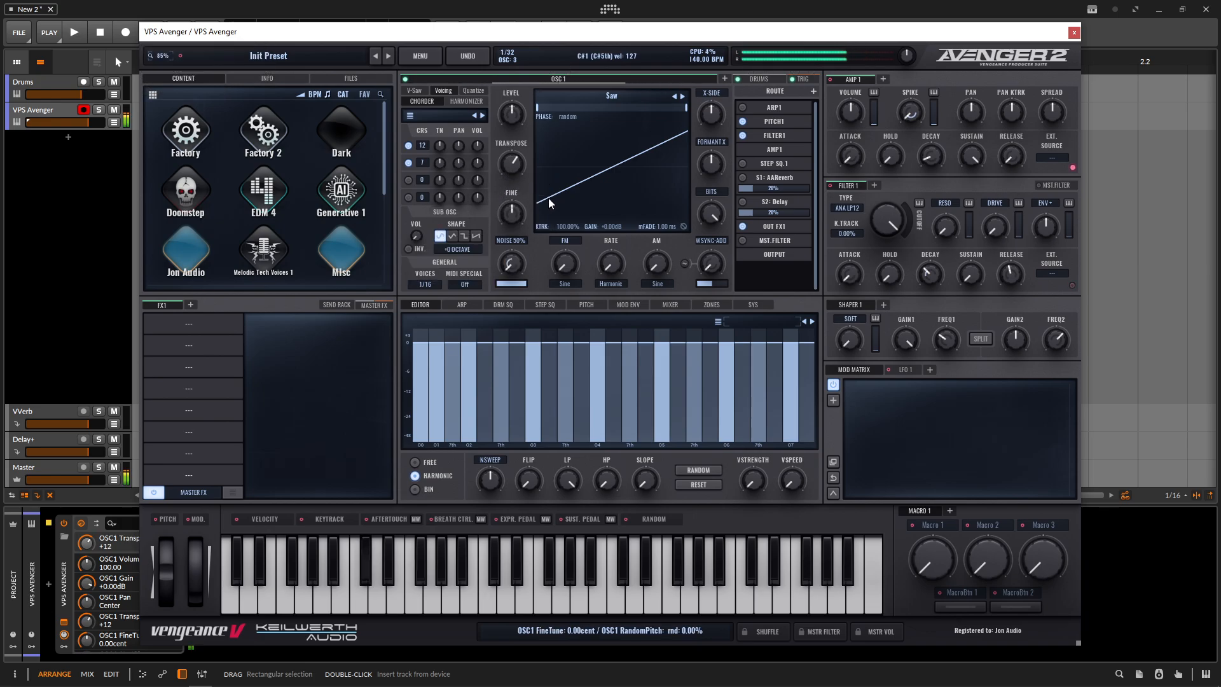
# Add a second oscillator and route the square-wave OSC 1 through ARP1
pyautogui.click(726, 80)
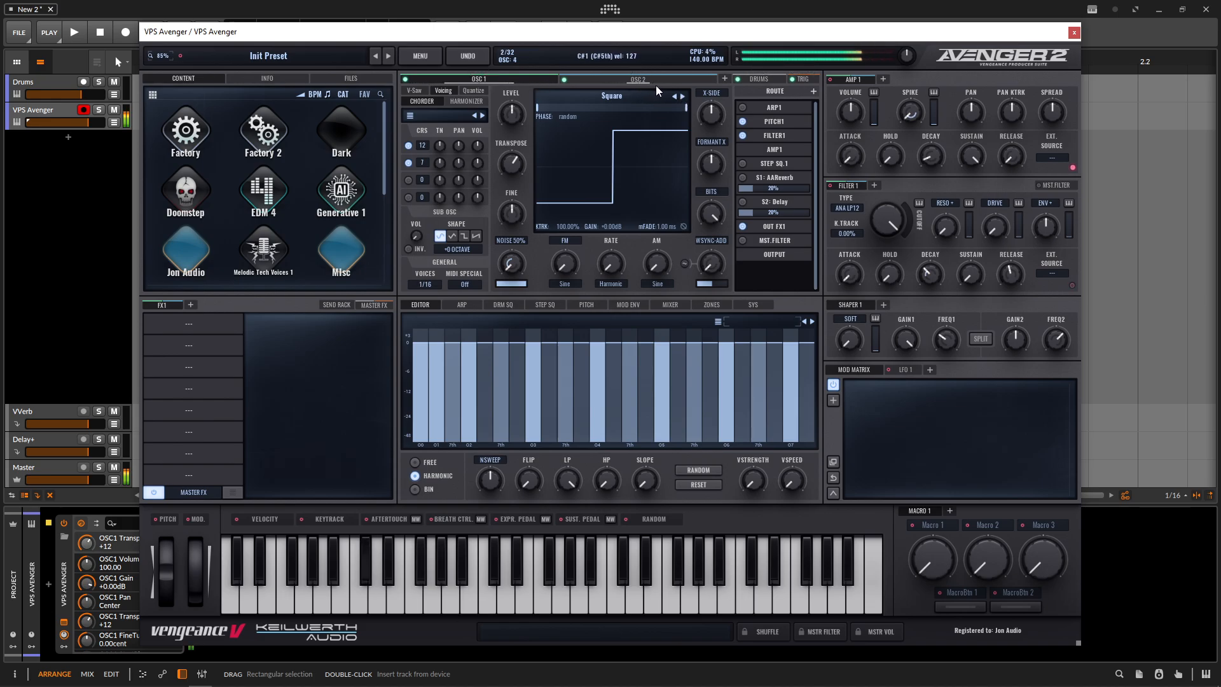
pyautogui.click(742, 106)
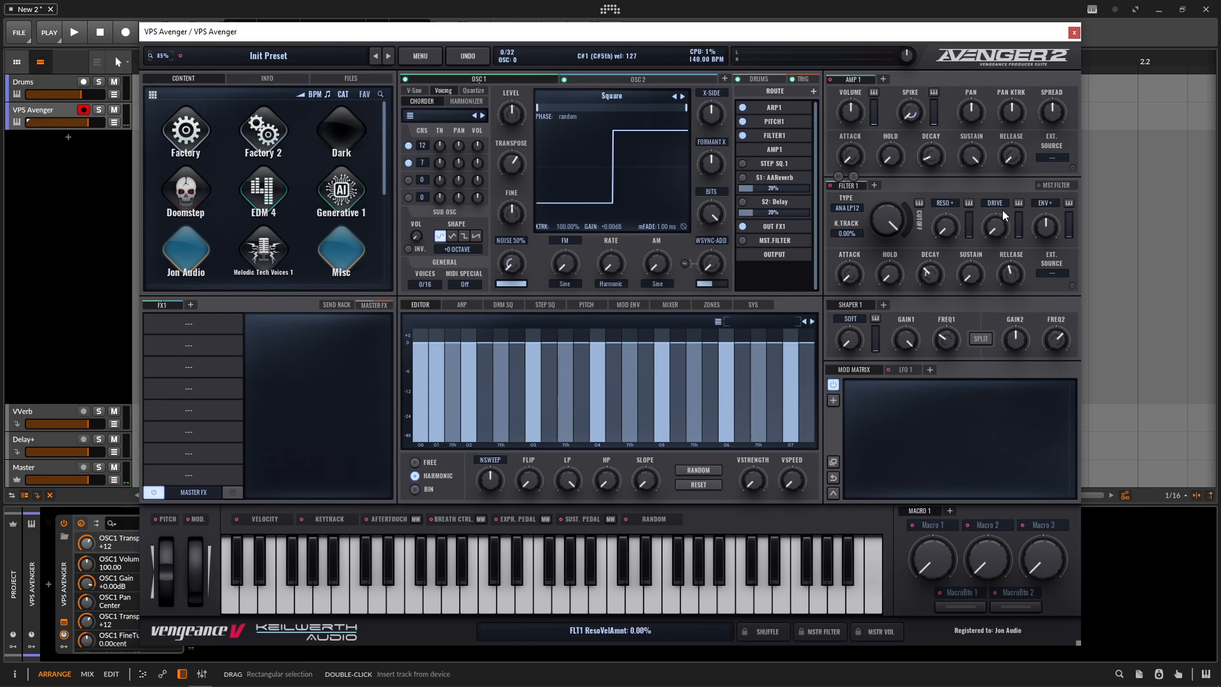
# Set the AMP 1 envelope's sustain to about 42.35 and its decay to about 3262 ms
pyautogui.moveTo(979, 166); pyautogui.dragTo(975, 200)
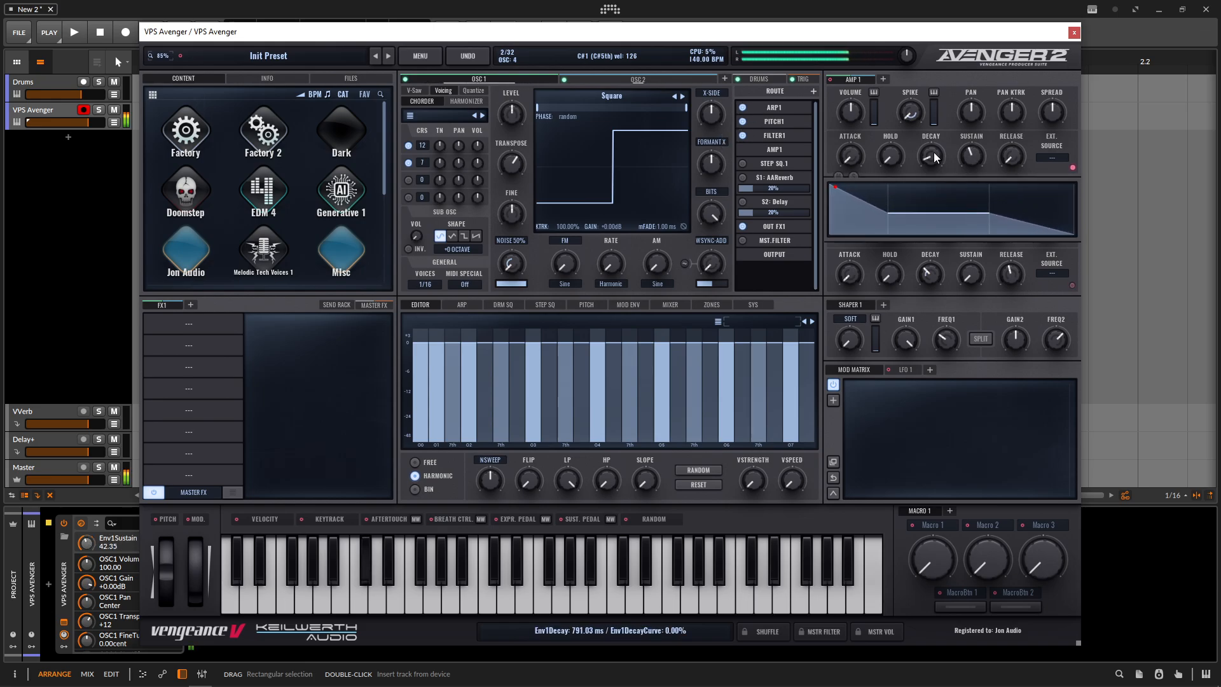
pyautogui.moveTo(934, 157); pyautogui.dragTo(932, 154)
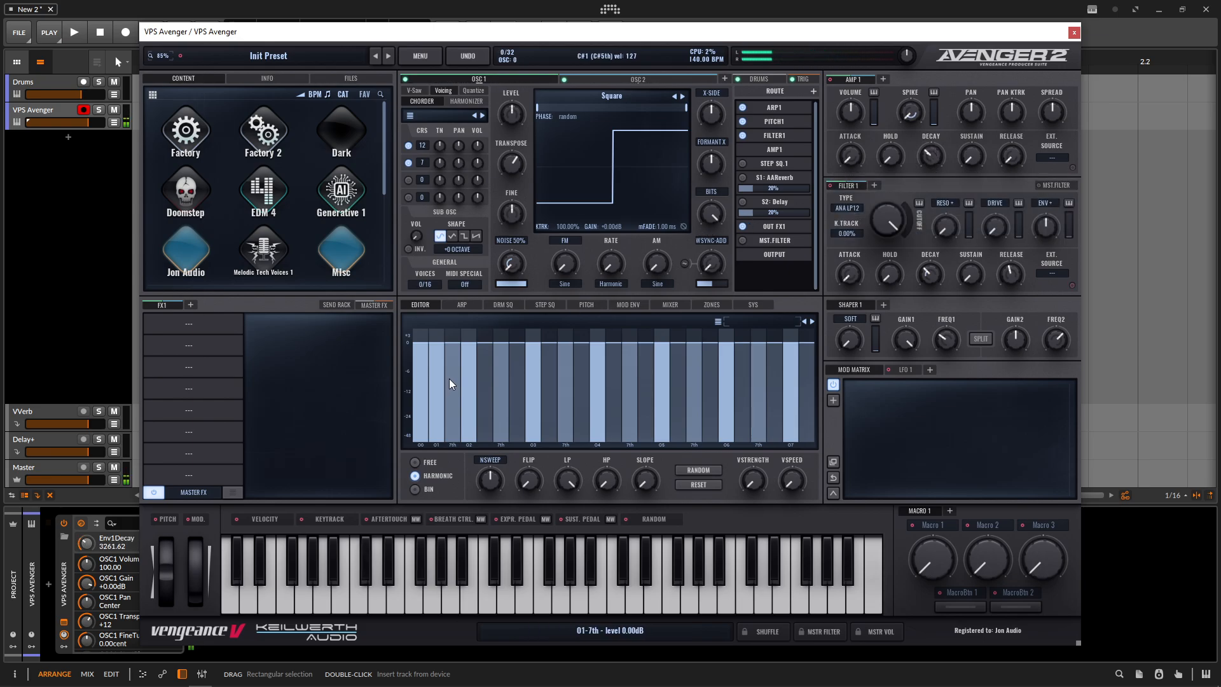
# Load the JA-Acid Rack effects preset into FX1 and set its delay mix to 20.59
pyautogui.click(234, 493)
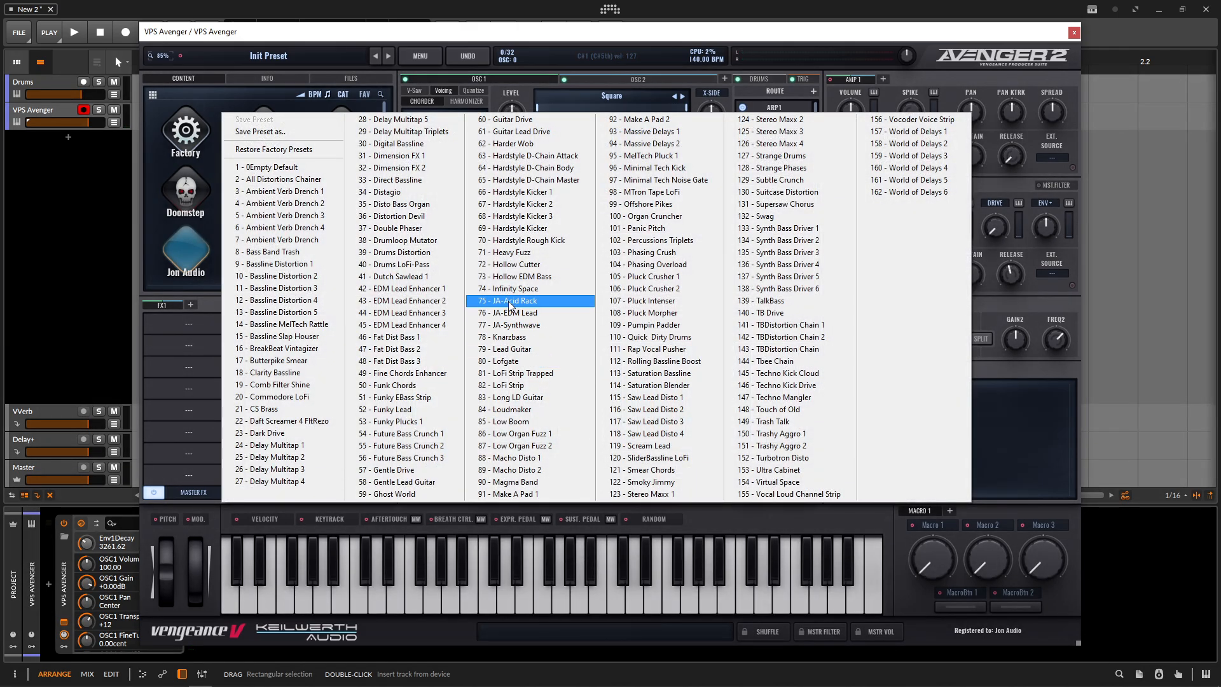
pyautogui.click(535, 301)
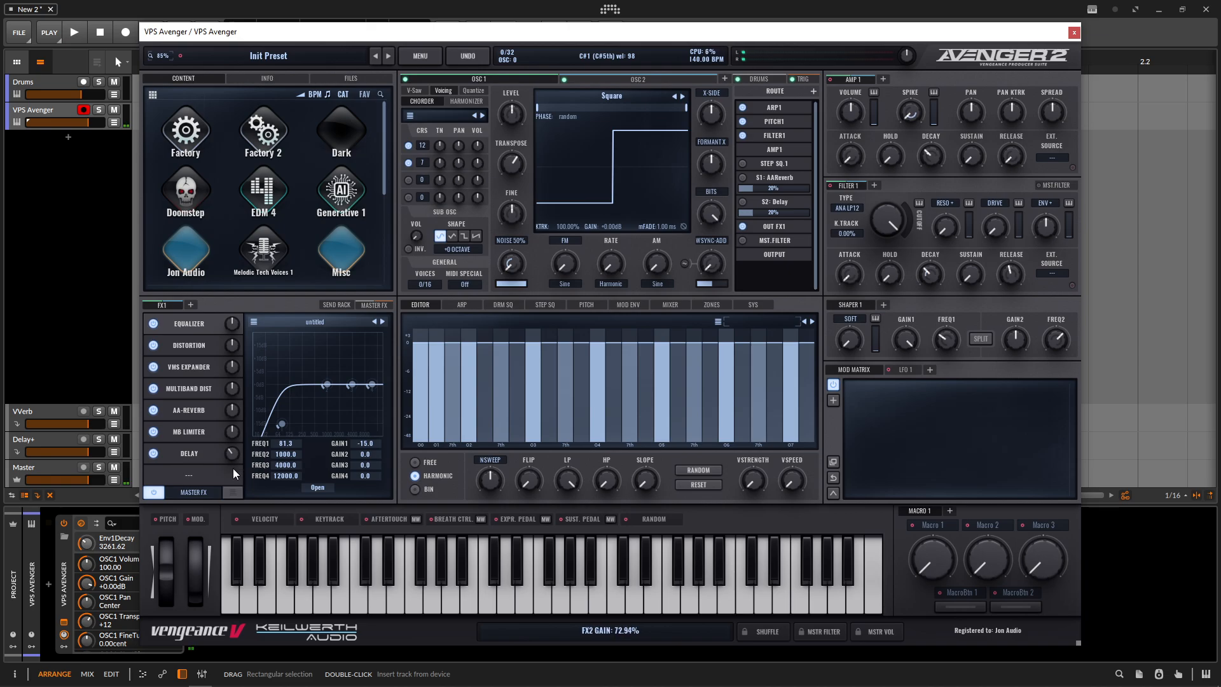
pyautogui.click(181, 460)
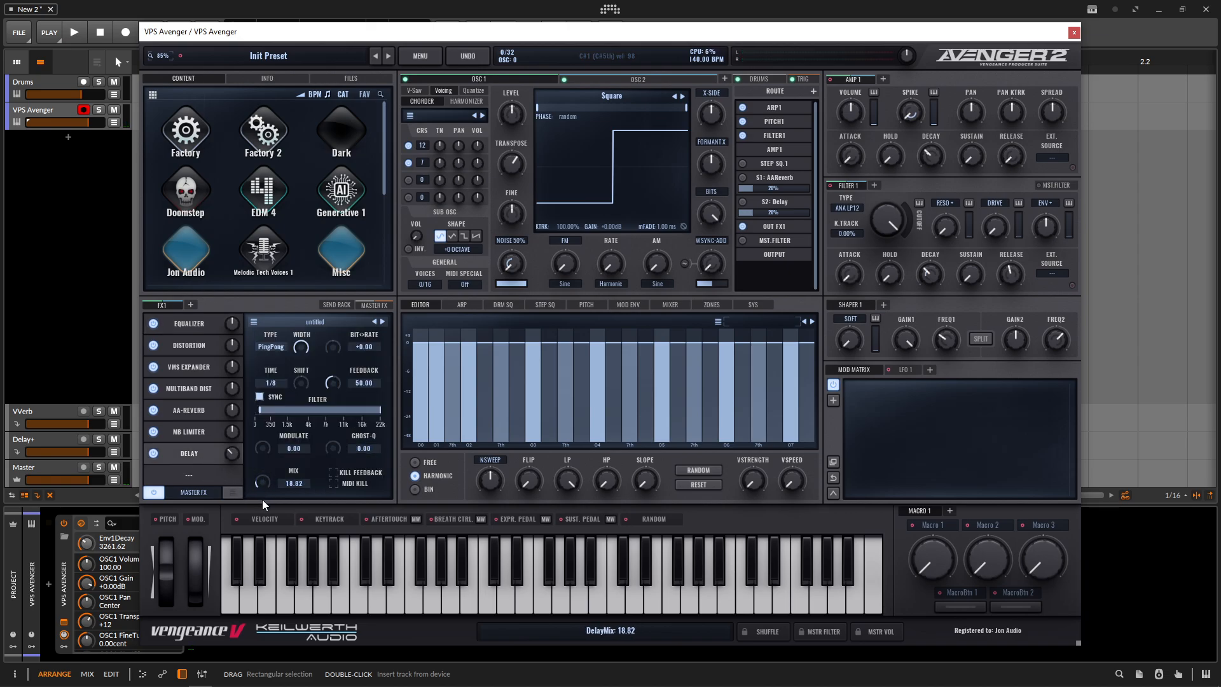
pyautogui.moveTo(262, 498); pyautogui.dragTo(262, 497)
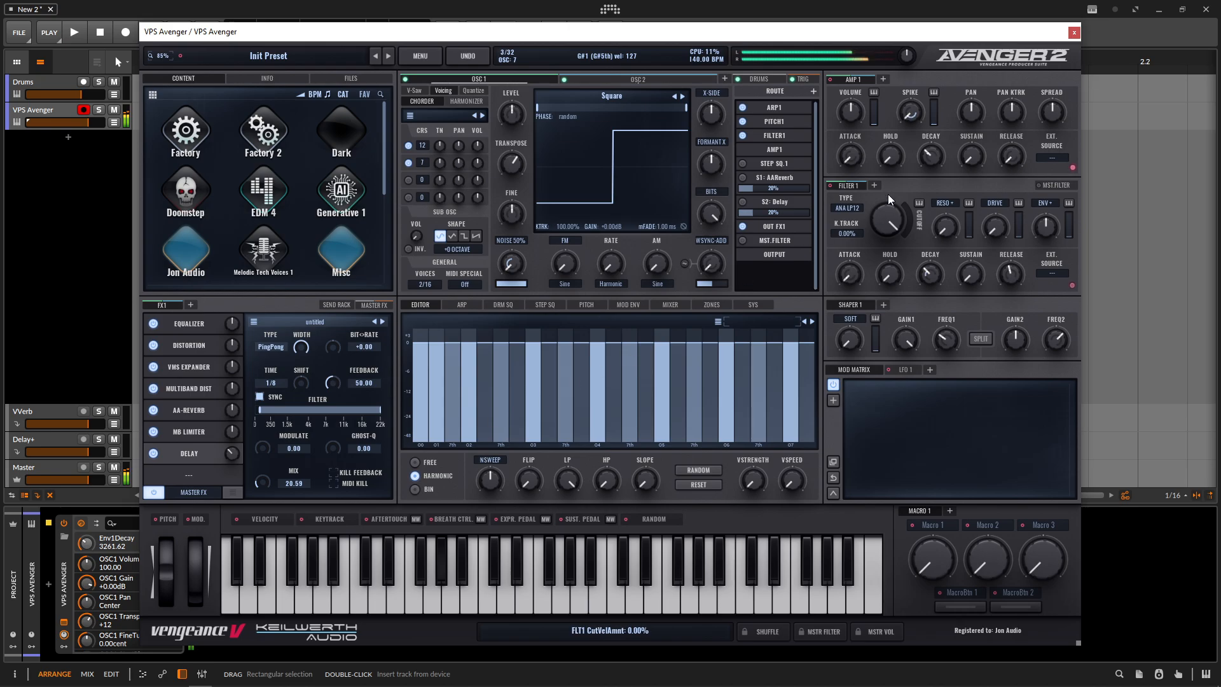
# Change Filter 1 to the T-Bee LP18 low-pass type and lower its cutoff
pyautogui.click(846, 208)
pyautogui.moveTo(851, 220)
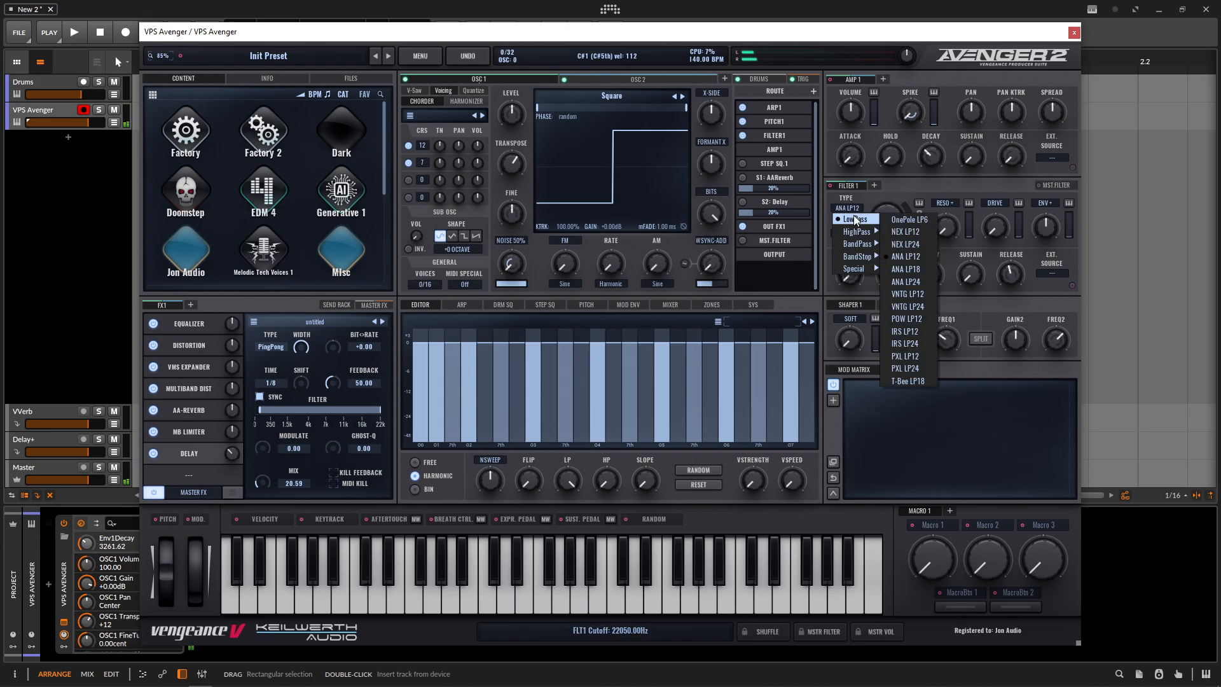
pyautogui.click(925, 383)
pyautogui.moveTo(893, 226); pyautogui.dragTo(895, 284)
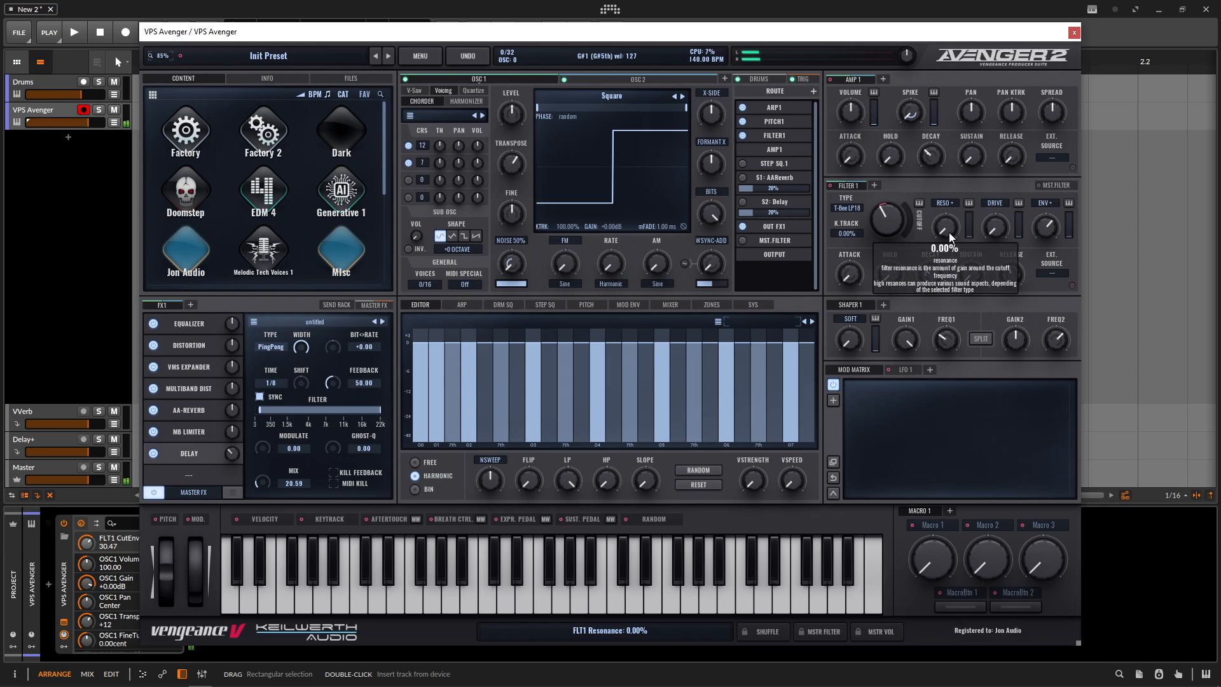
# Set Filter 1's resonance to 80%, cutoff envelope amount to 14% and drive to 15.88%, readjusting the cutoff slightly
pyautogui.moveTo(948, 232); pyautogui.dragTo(940, 147)
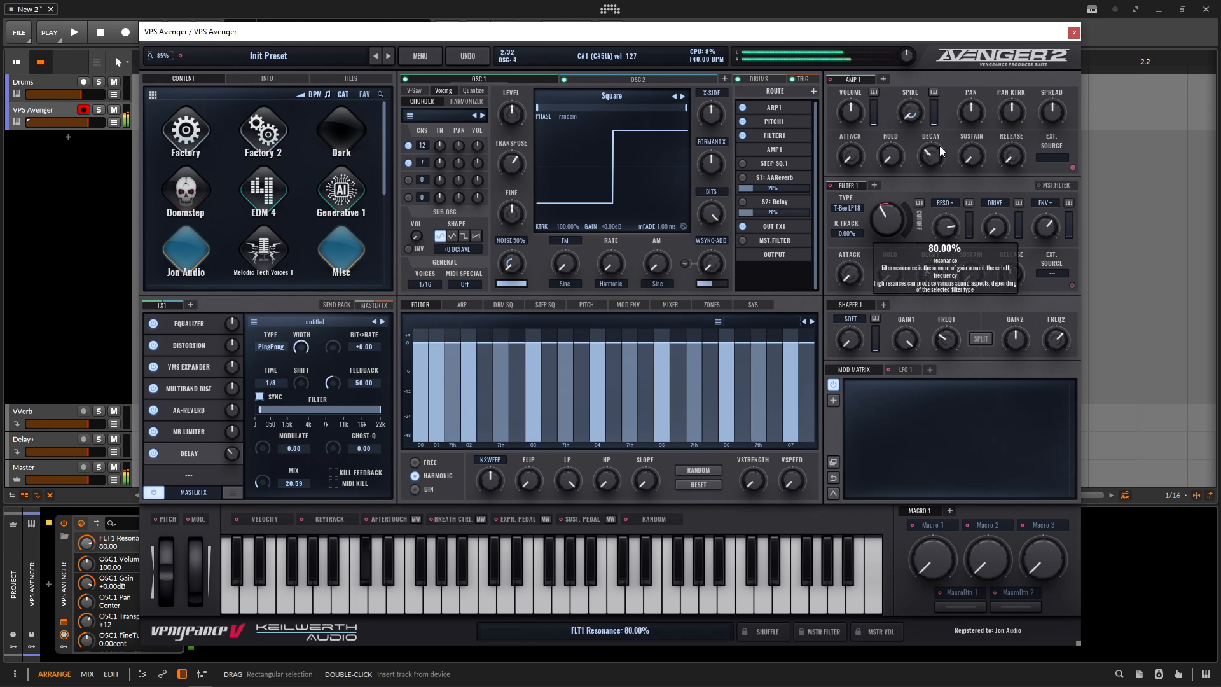
pyautogui.moveTo(902, 214)
pyautogui.mouseDown()
pyautogui.moveTo(895, 230)
pyautogui.moveTo(898, 202)
pyautogui.moveTo(894, 223)
pyautogui.mouseUp()
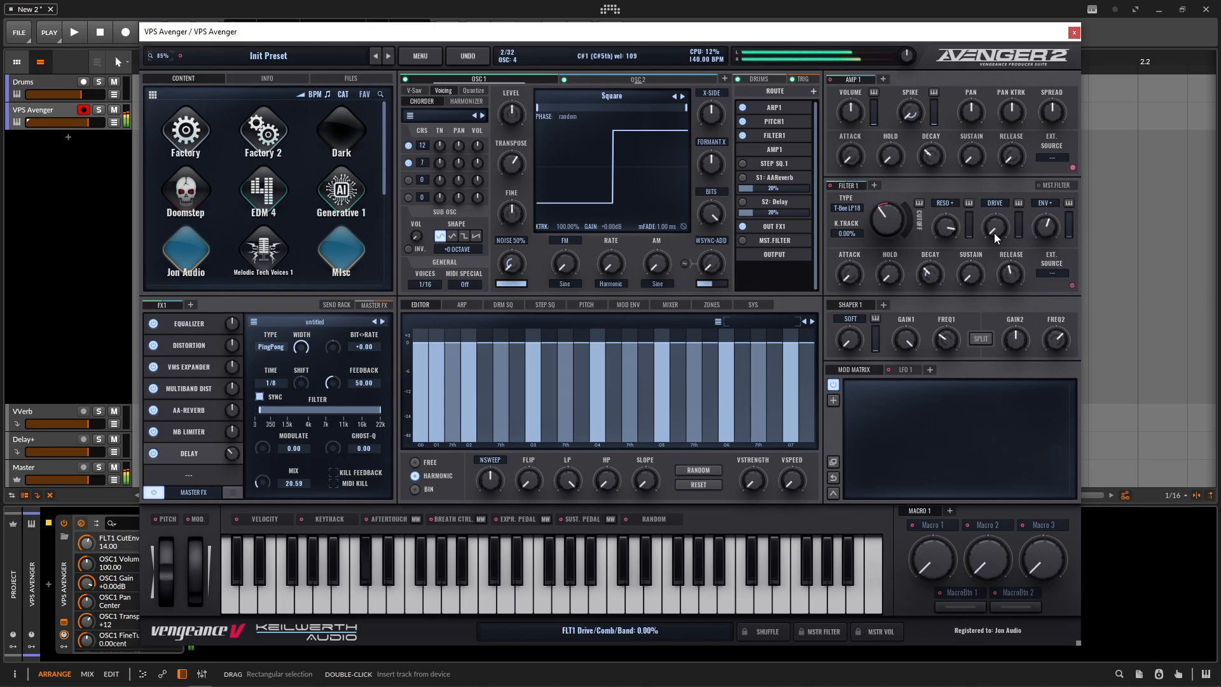
pyautogui.moveTo(994, 233); pyautogui.dragTo(994, 227)
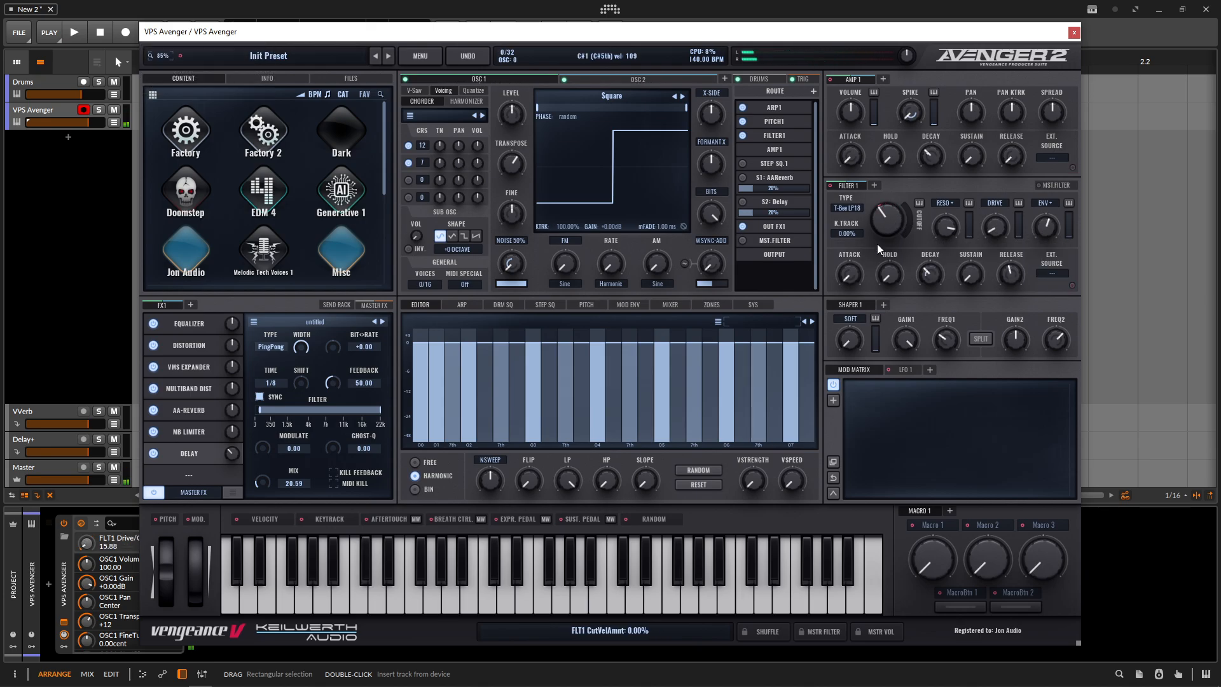
# Transpose the saw-wave OSC 2 by +12 semitones to match OSC 1
pyautogui.click(662, 82)
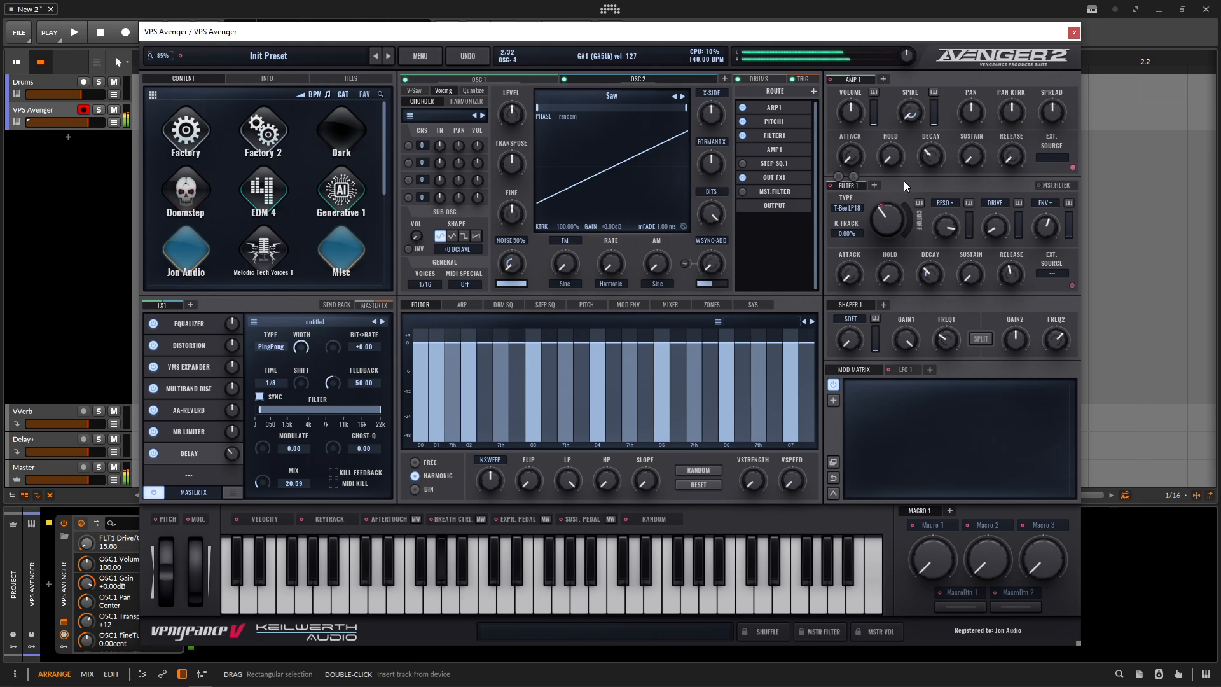
pyautogui.click(543, 78)
pyautogui.click(594, 82)
pyautogui.scroll(12, 516, 166)
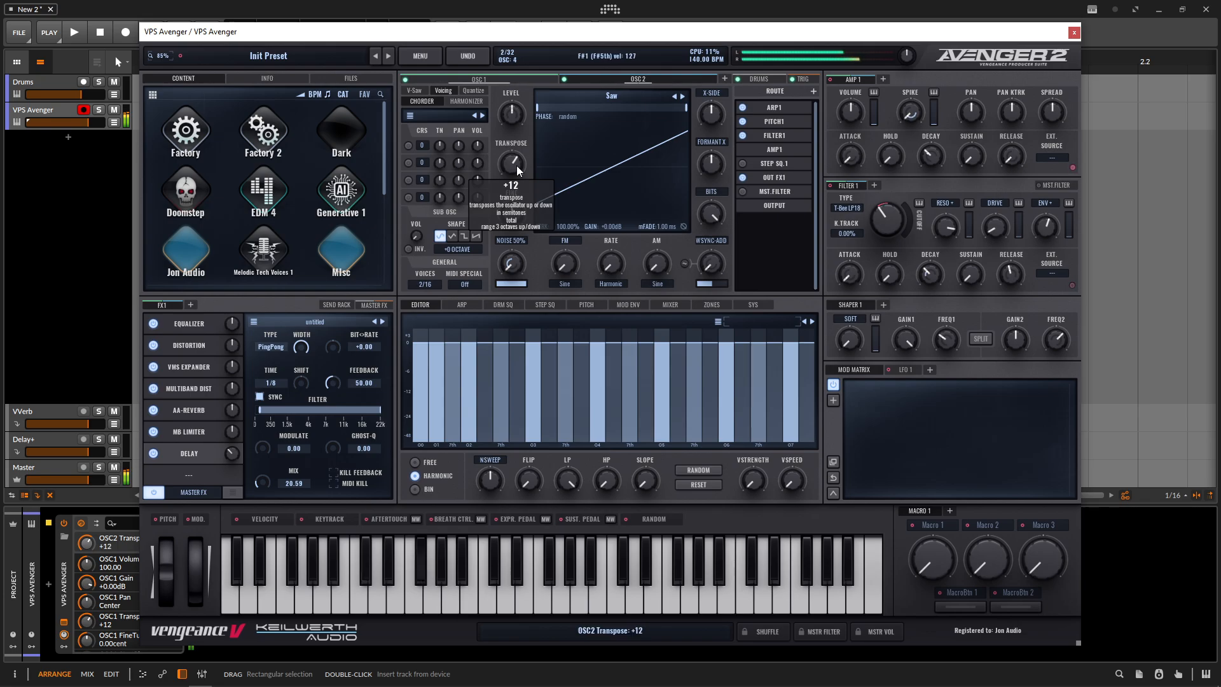
# Load the Acid Rain pattern from the XP Techno 2 presets into ARP 1
pyautogui.click(463, 305)
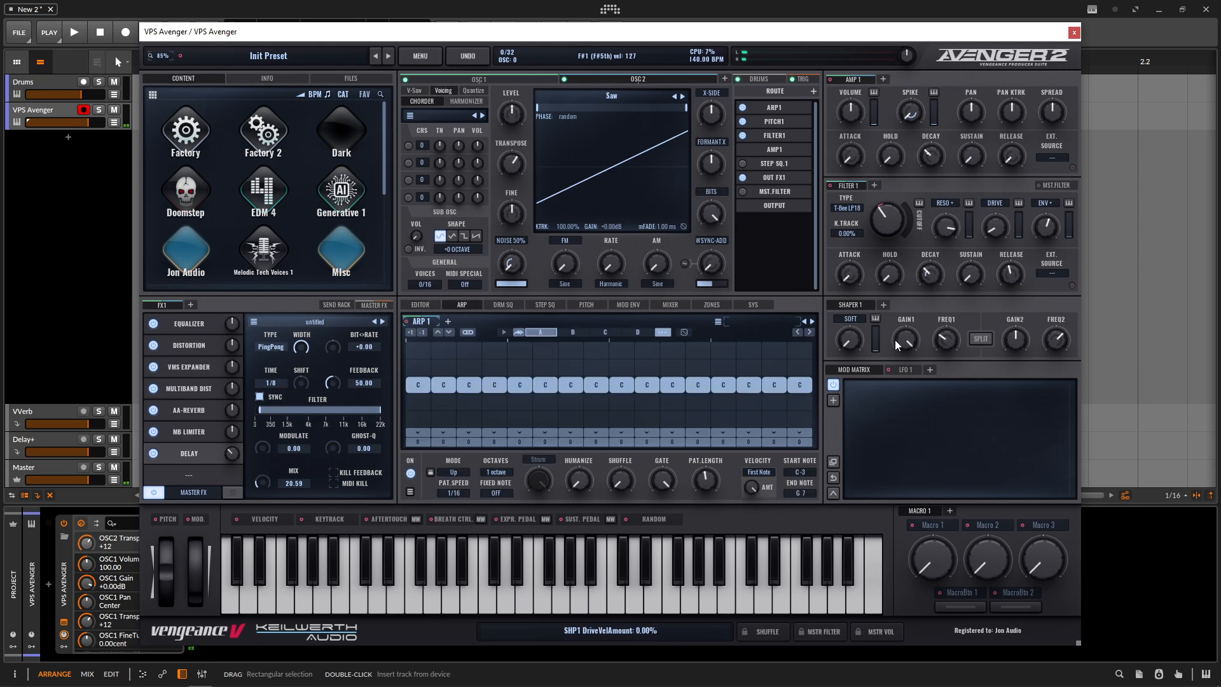
pyautogui.click(740, 324)
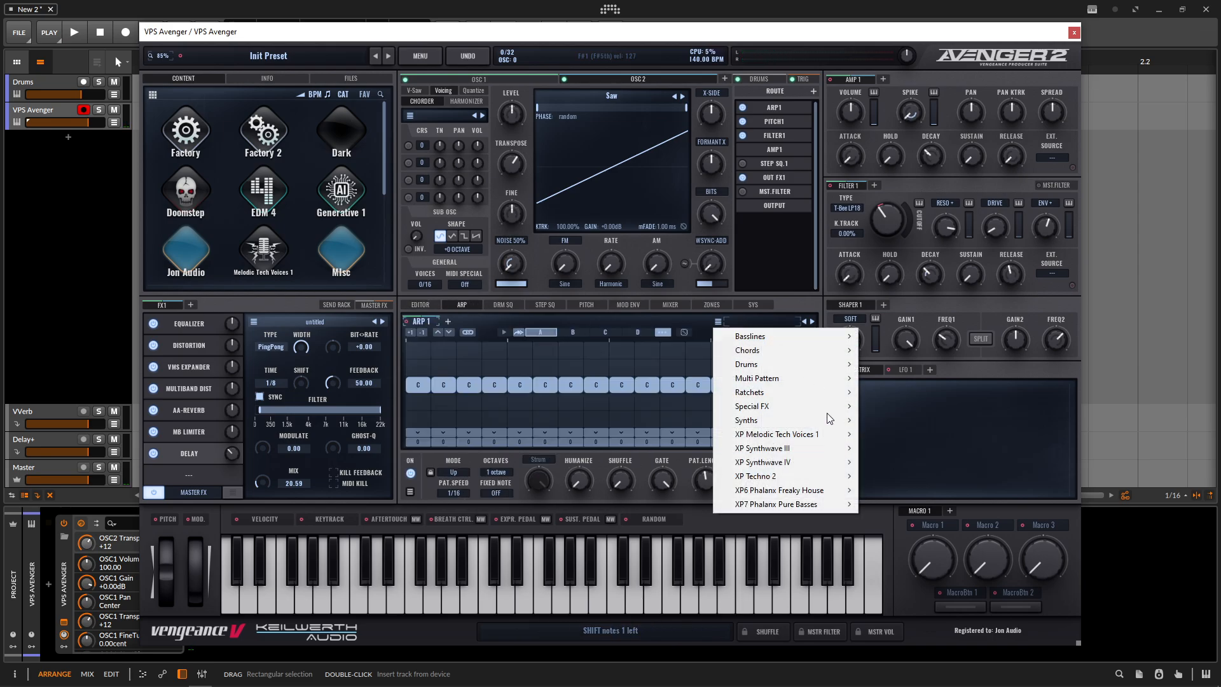
pyautogui.moveTo(782, 476)
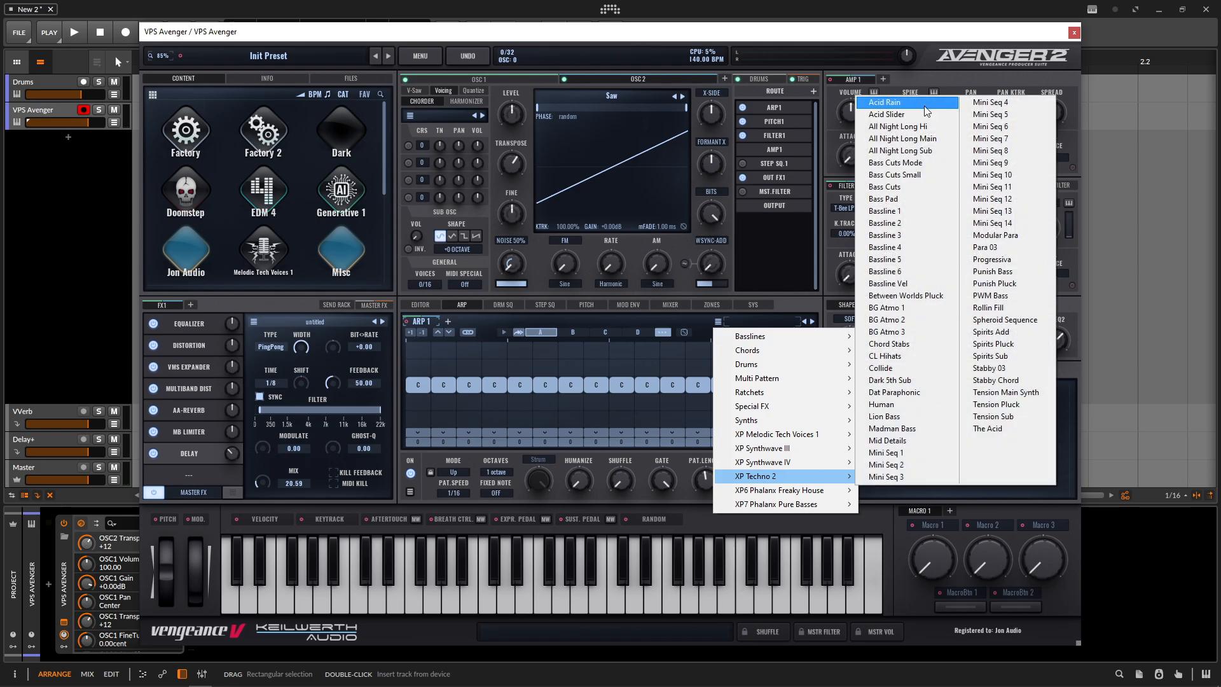
pyautogui.click(926, 106)
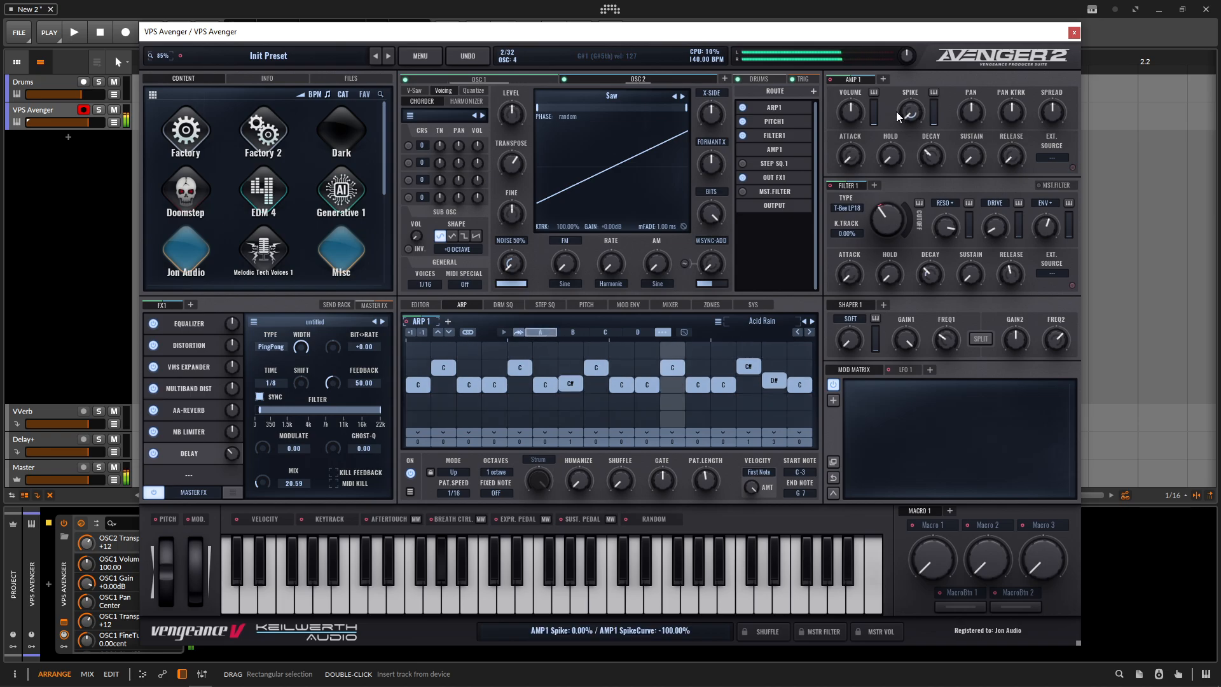
# Load the Hypertechno drum kit in the drums section
pyautogui.click(765, 83)
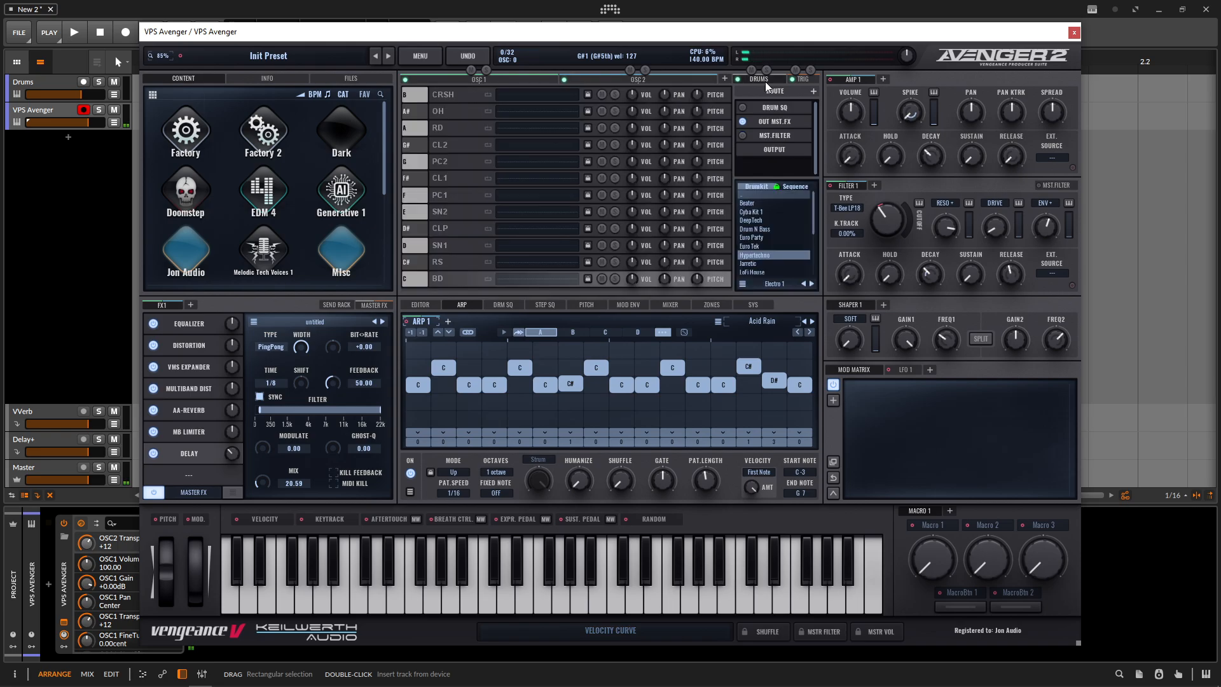
pyautogui.click(762, 257)
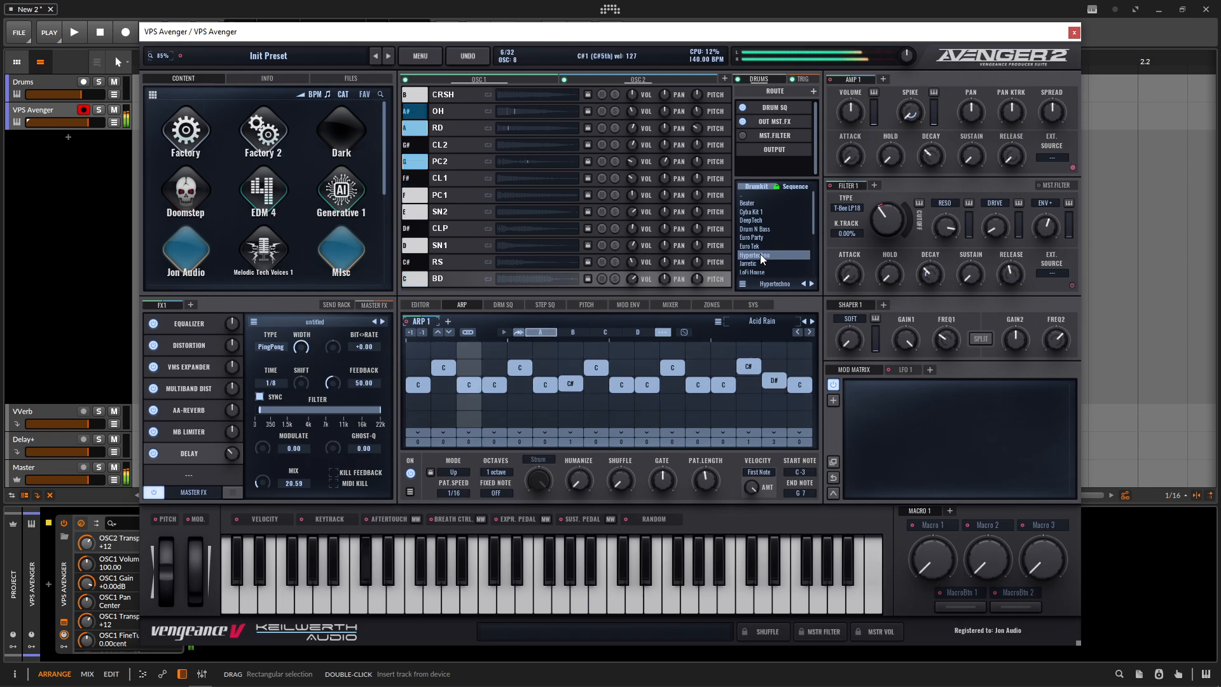
# Set Filter 1's cutoff envelope amount to 25.76% and its cutoff to about 446 Hz
pyautogui.click(1045, 230)
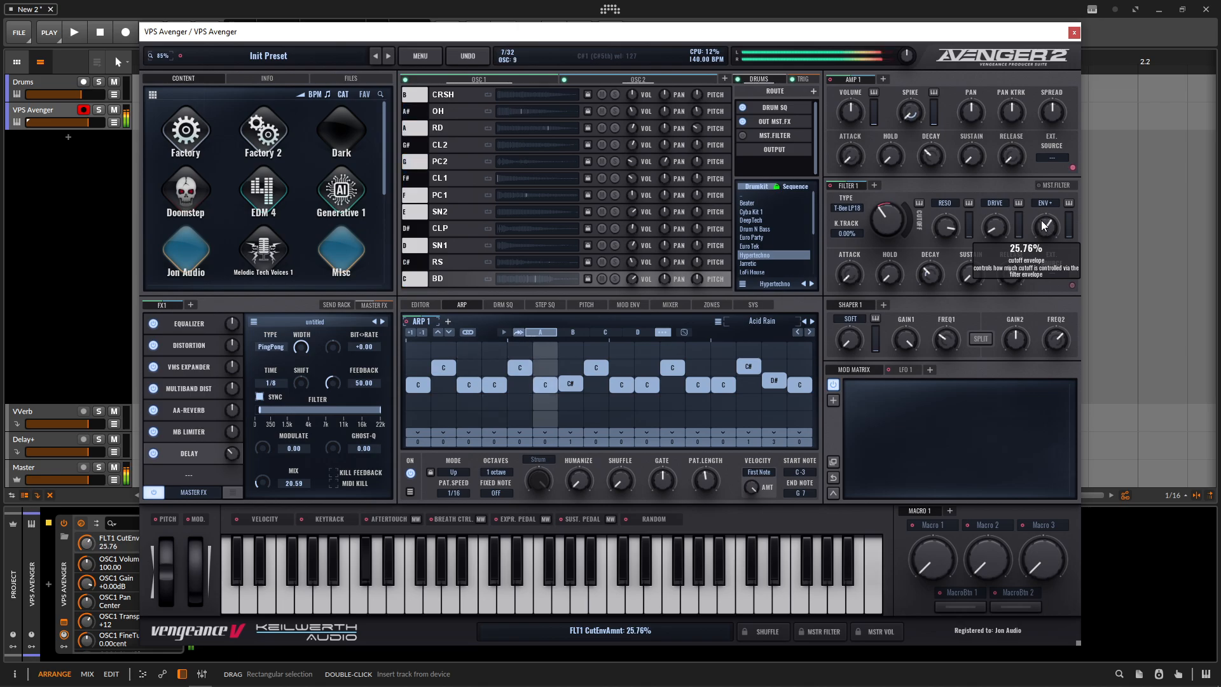
pyautogui.click(890, 228)
pyautogui.moveTo(891, 227)
pyautogui.mouseDown()
pyautogui.moveTo(893, 216)
pyautogui.moveTo(889, 231)
pyautogui.mouseUp()
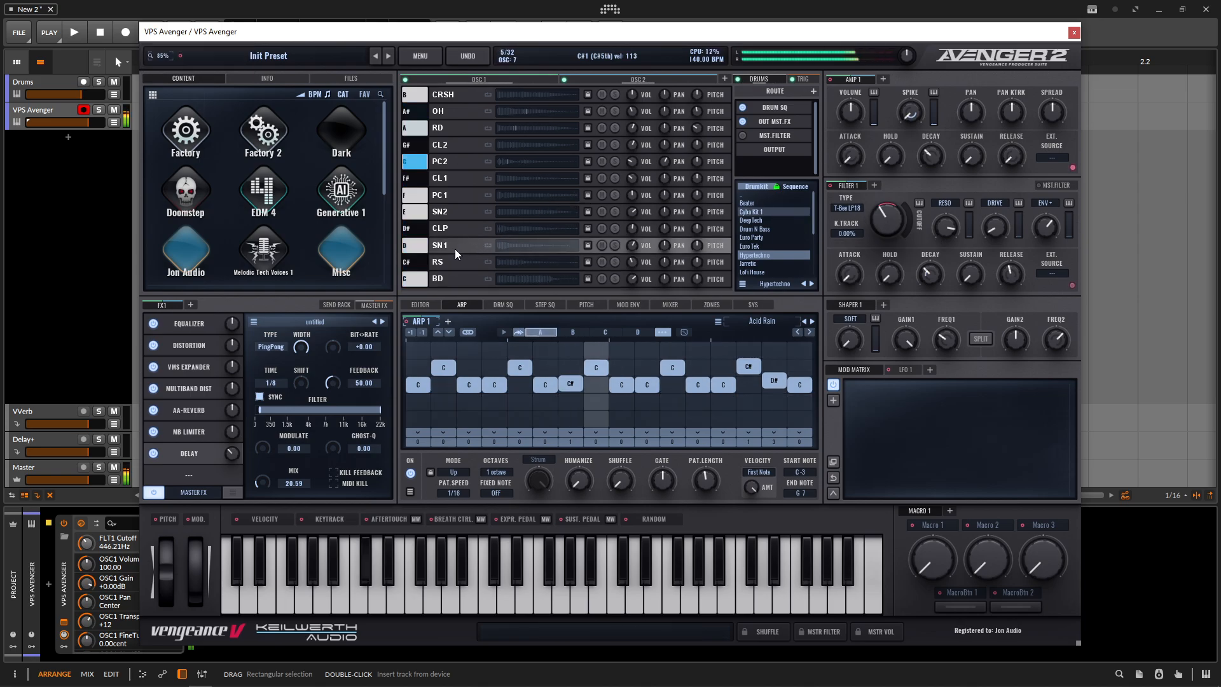
# Add the SFX1: AAReverb send to the routing of the RS, CL1 and PC2 drum sounds
pyautogui.click(814, 92)
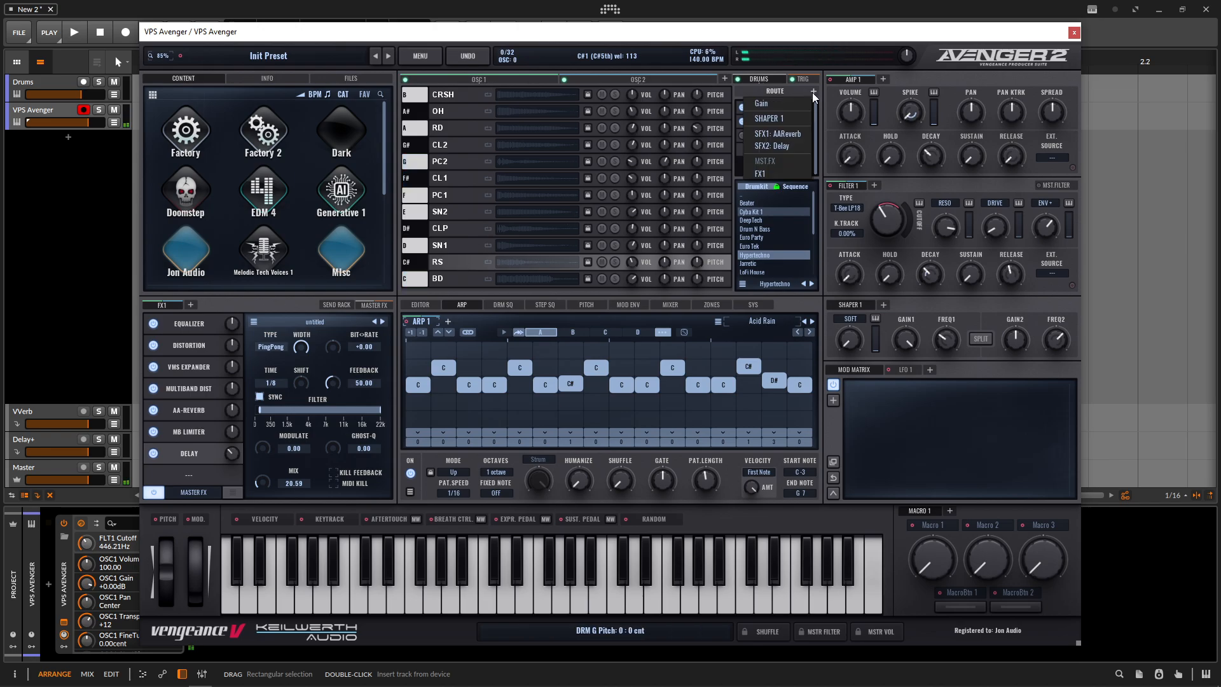
pyautogui.click(788, 122)
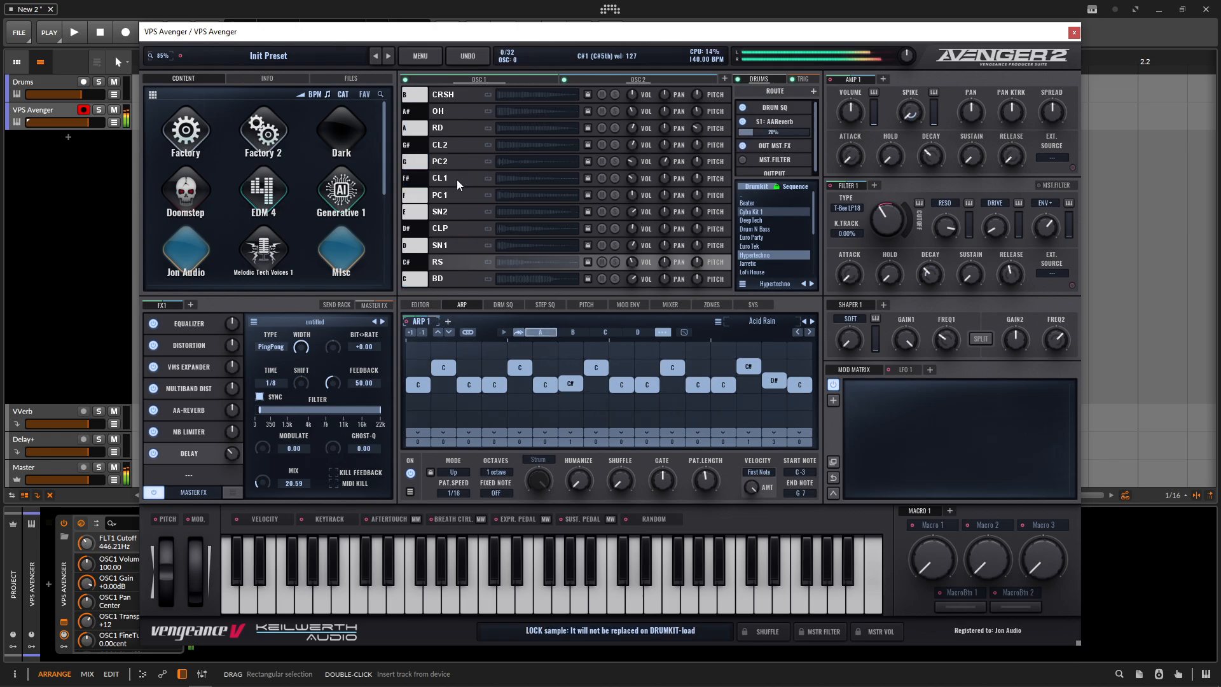
pyautogui.click(814, 92)
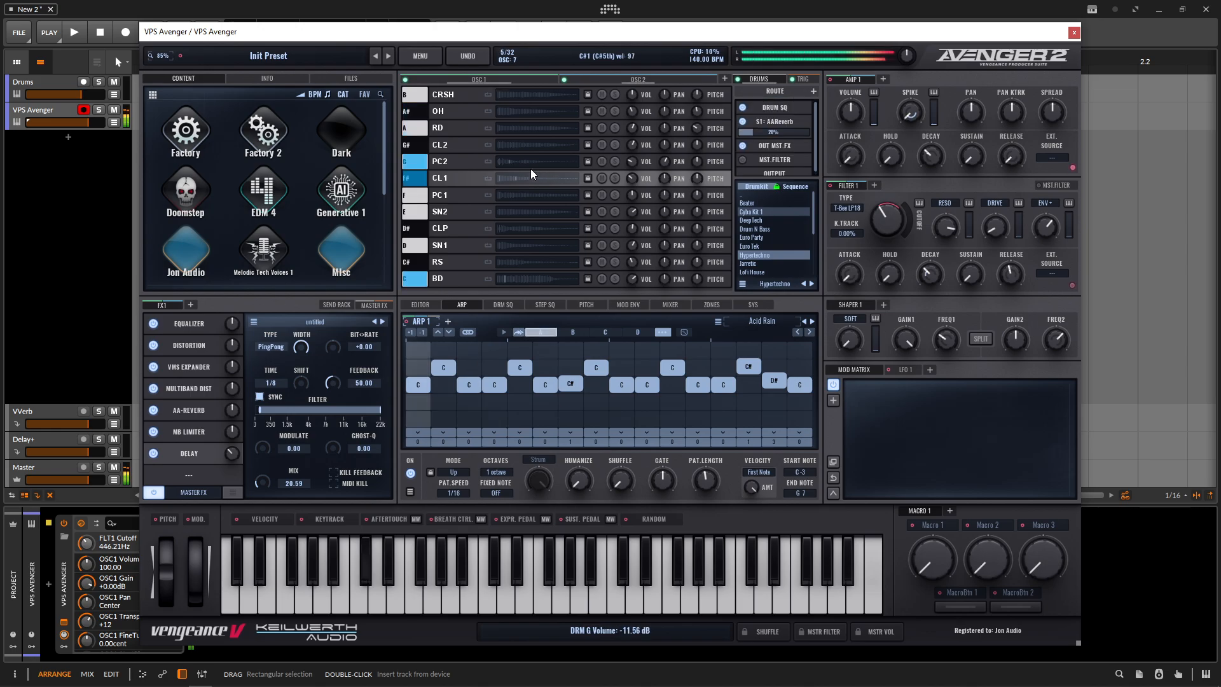
pyautogui.click(453, 164)
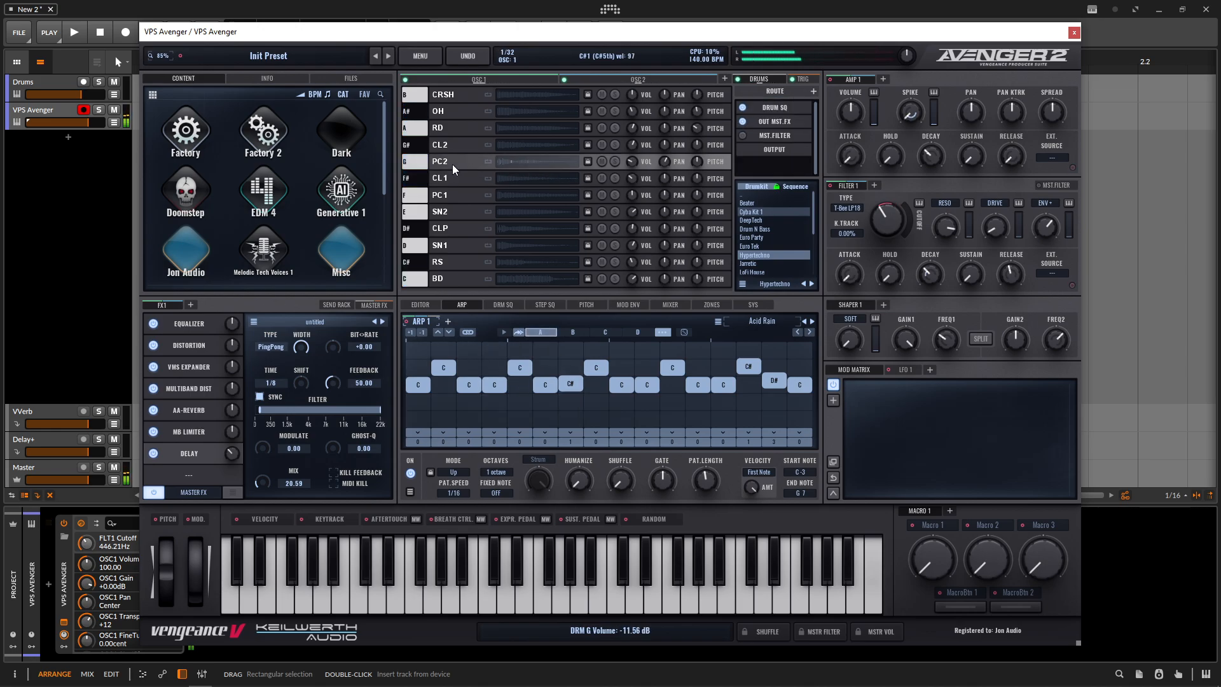
pyautogui.click(813, 92)
pyautogui.click(774, 127)
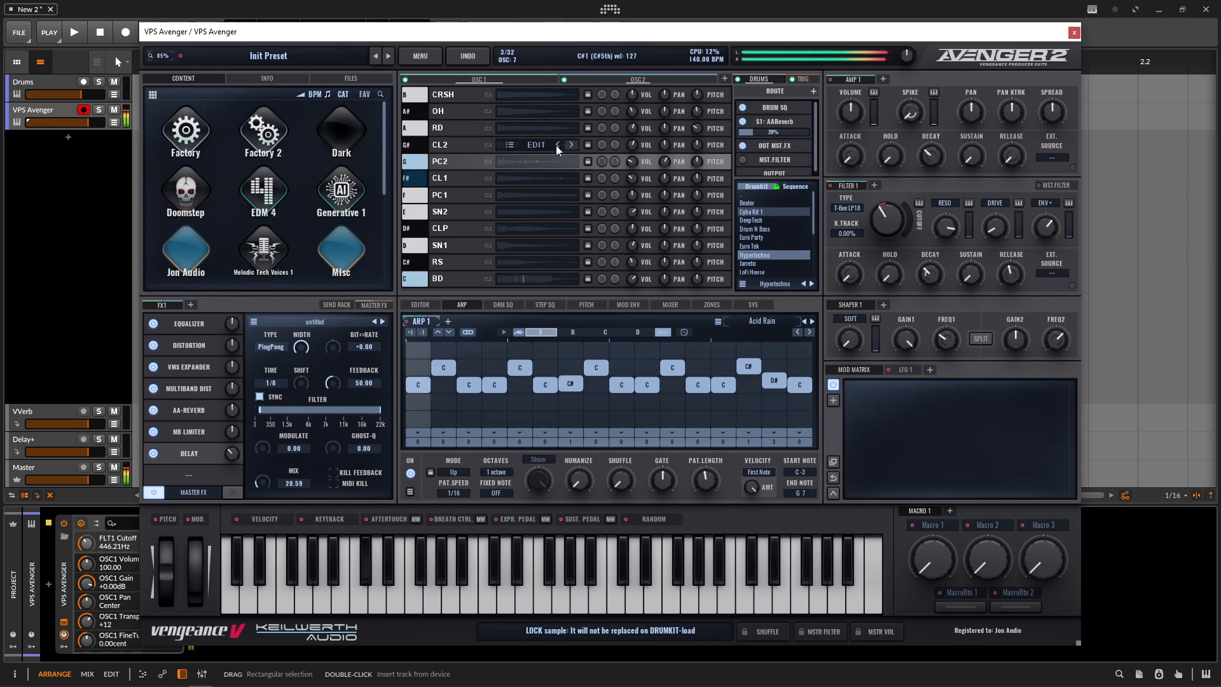
# Add the SFX1: AAReverb send to the routing of the RD and OH drum sounds
pyautogui.click(490, 128)
pyautogui.click(813, 92)
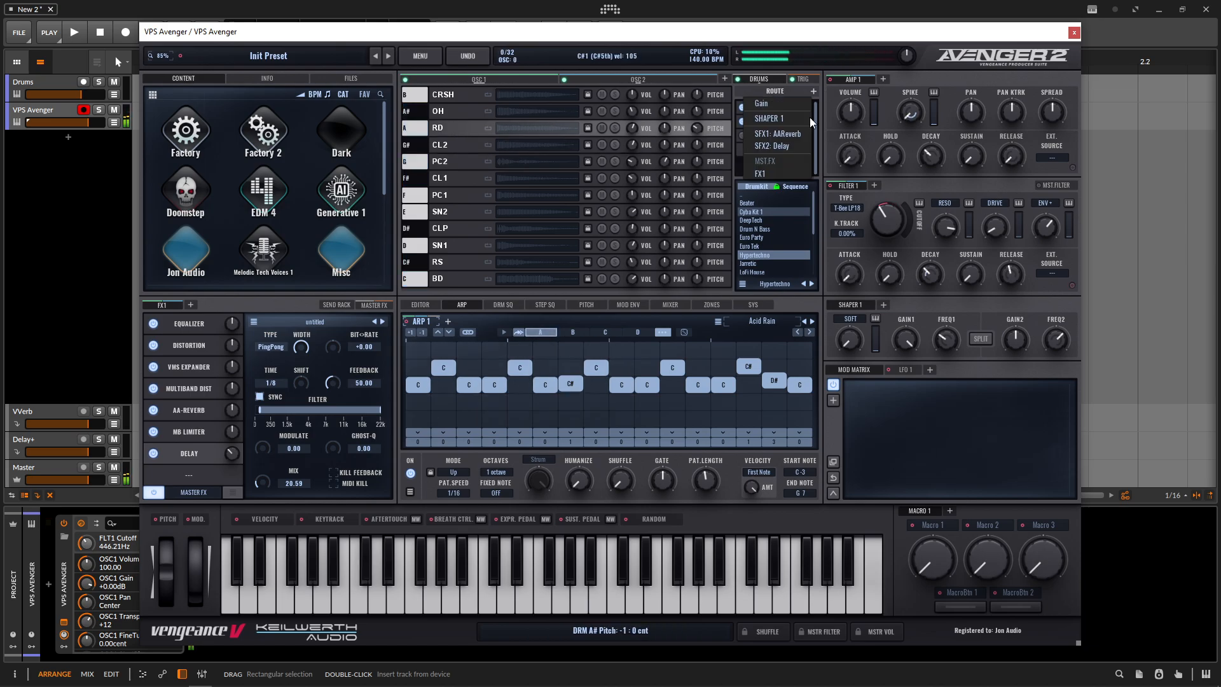
pyautogui.click(774, 127)
pyautogui.click(461, 112)
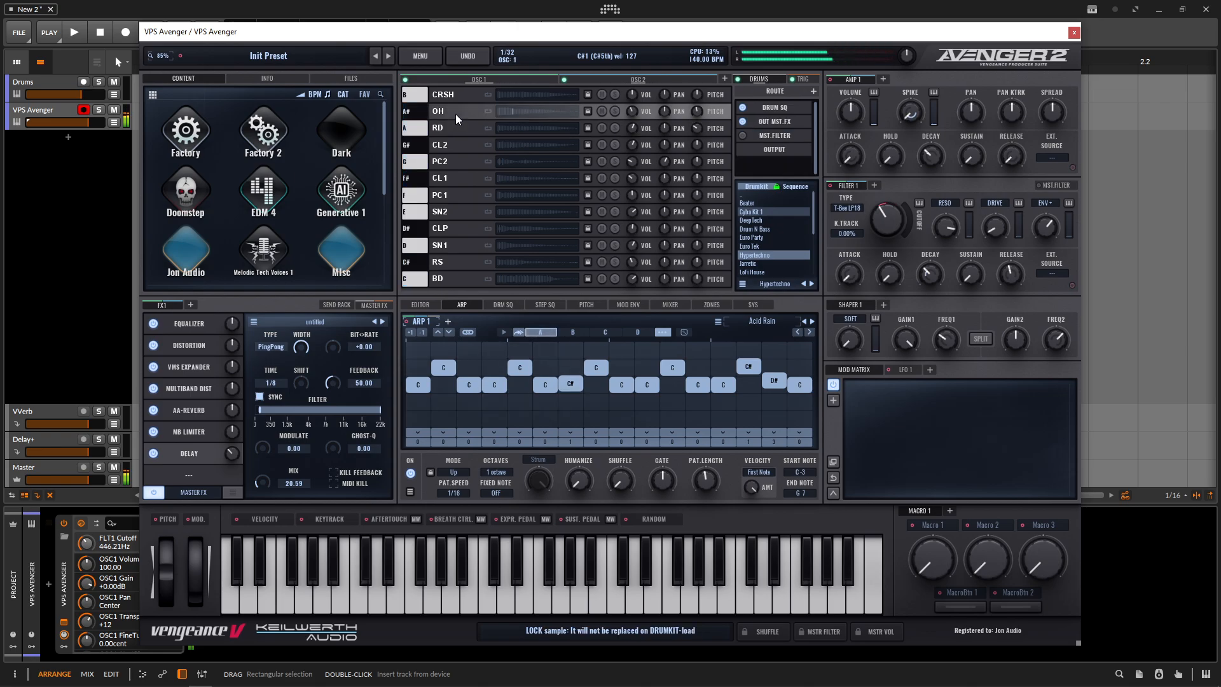
pyautogui.click(813, 92)
pyautogui.click(798, 134)
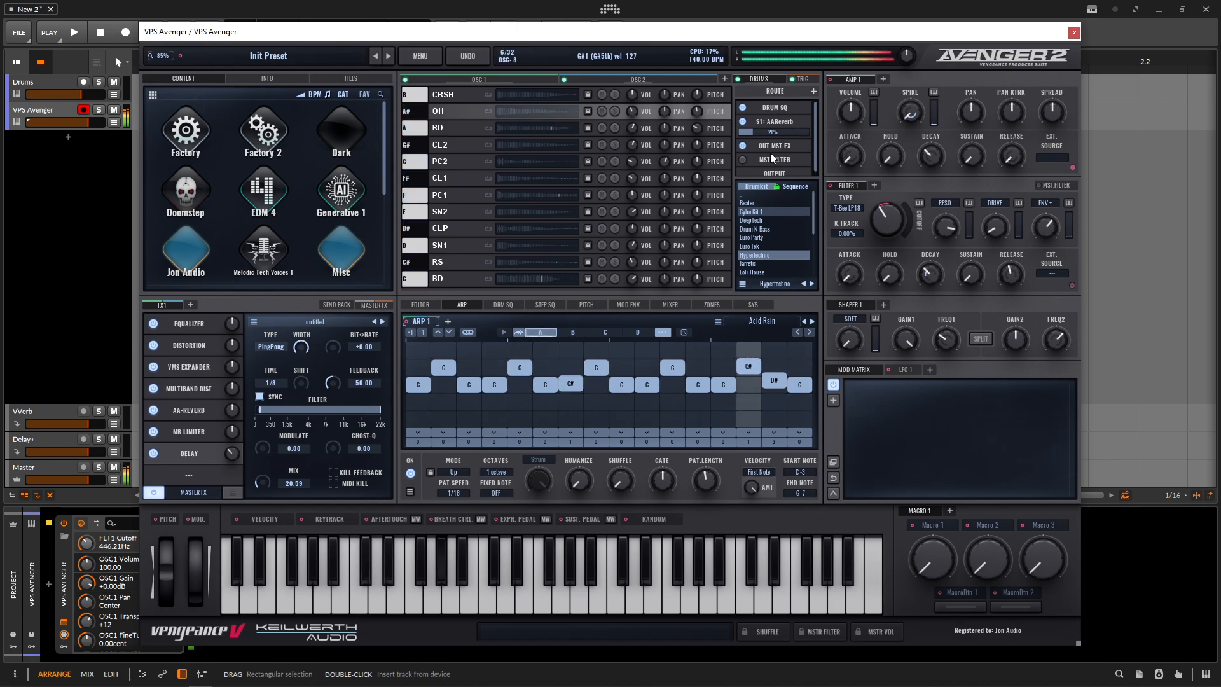
# Switch ARP 1 to the Acid Slider pattern
pyautogui.click(813, 321)
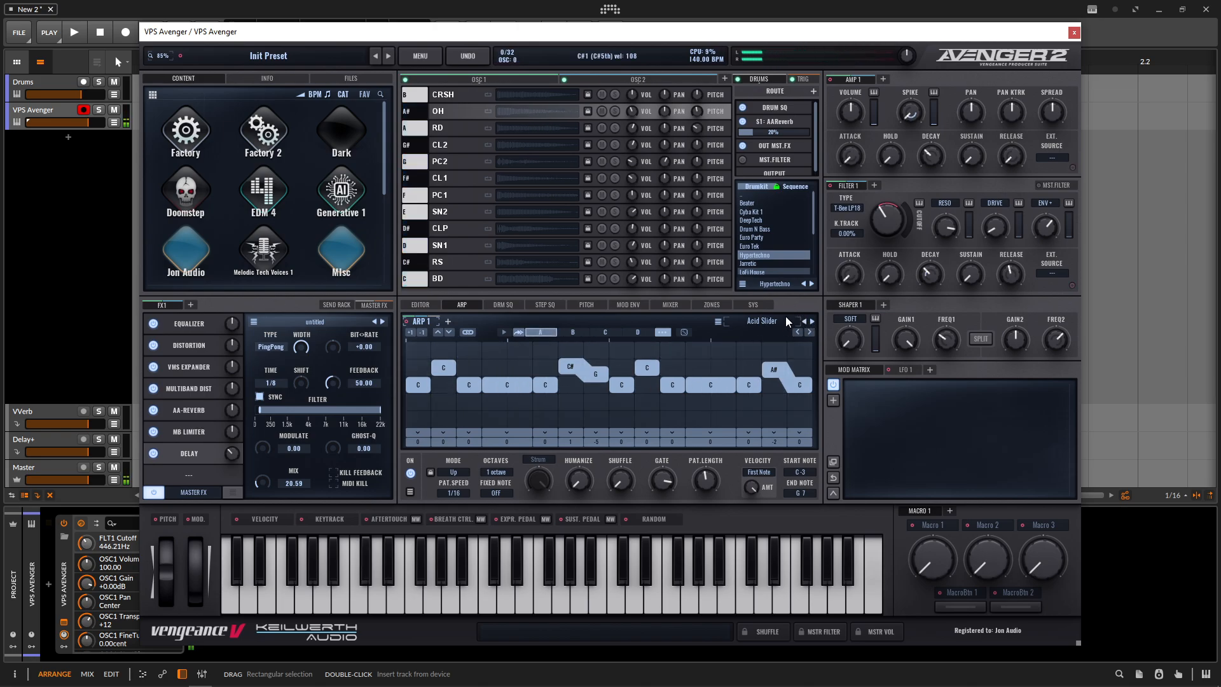
# Open ARP 1's random pattern generator, load the 6 Acid TB 1 scale and roll a new pattern
pyautogui.click(683, 332)
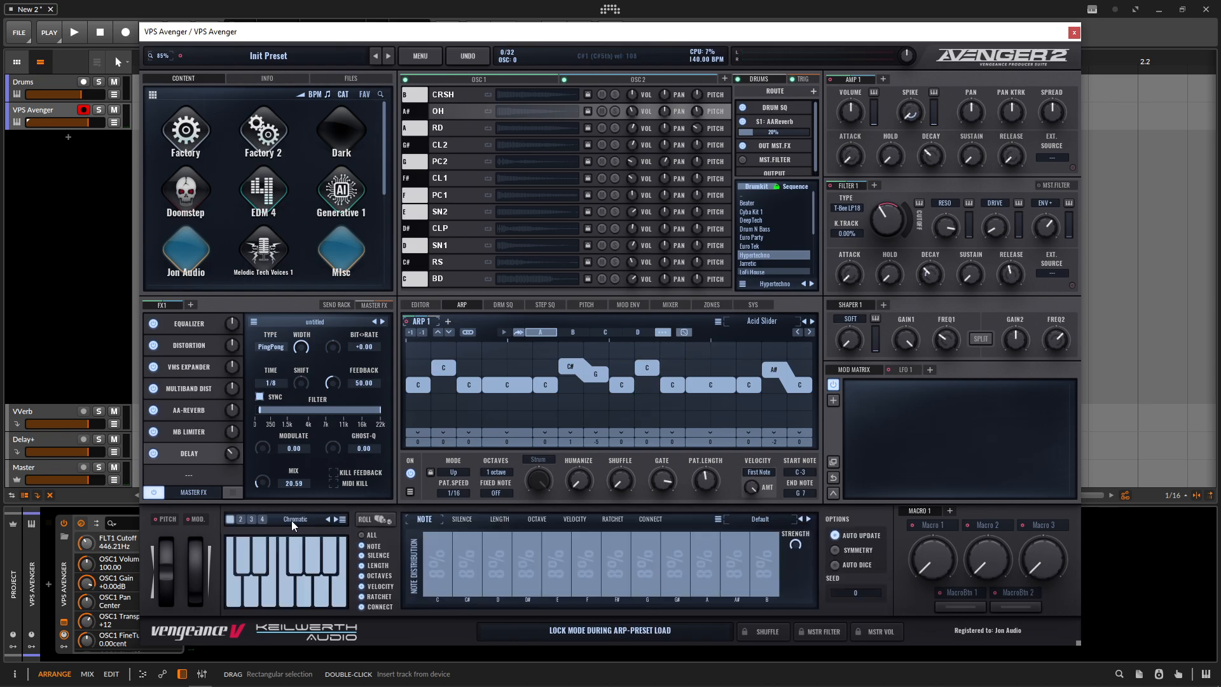
pyautogui.click(345, 521)
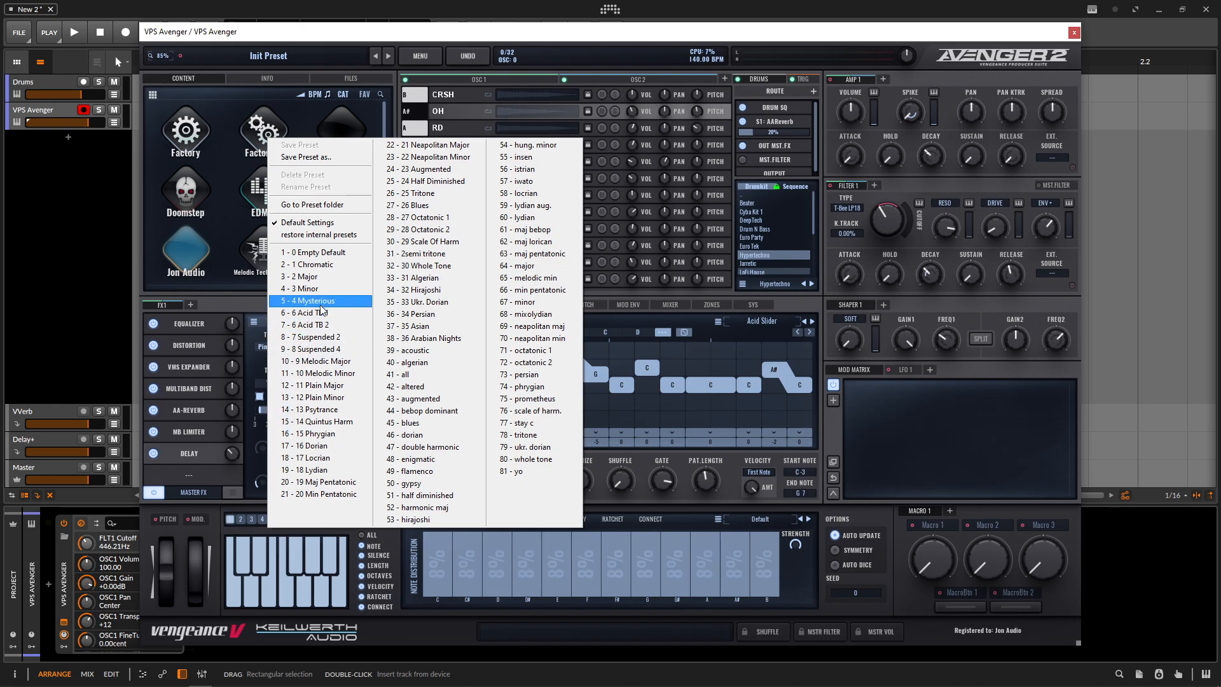
pyautogui.click(373, 343)
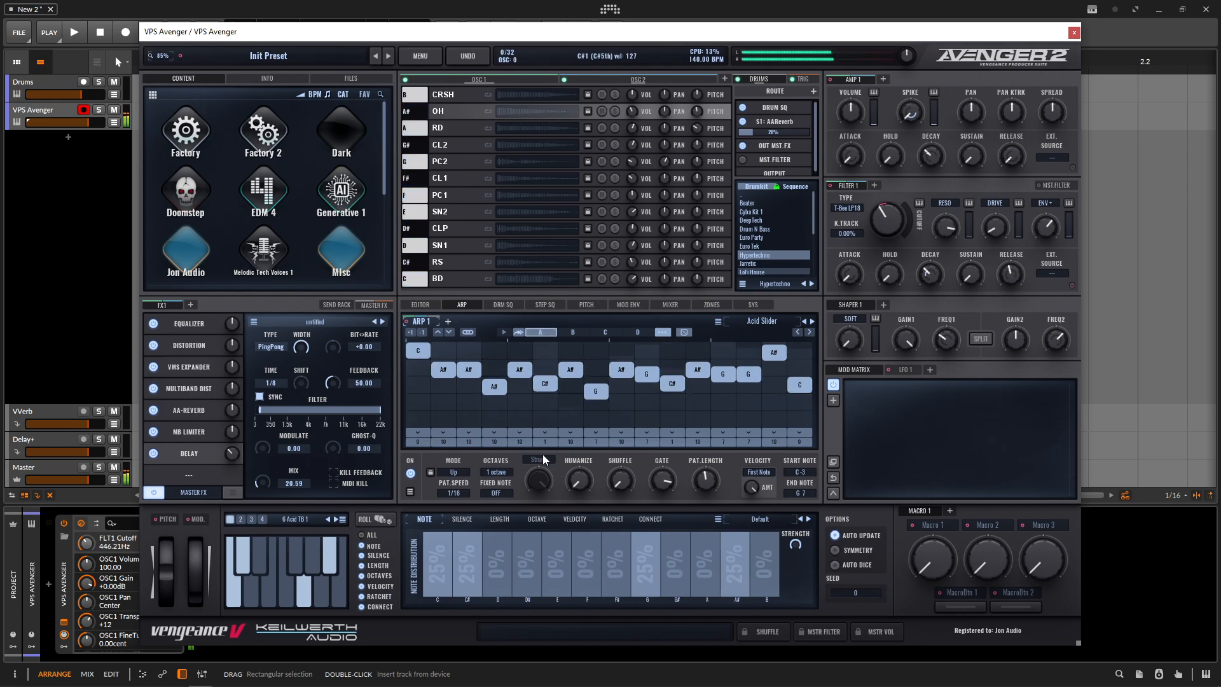
pyautogui.click(390, 517)
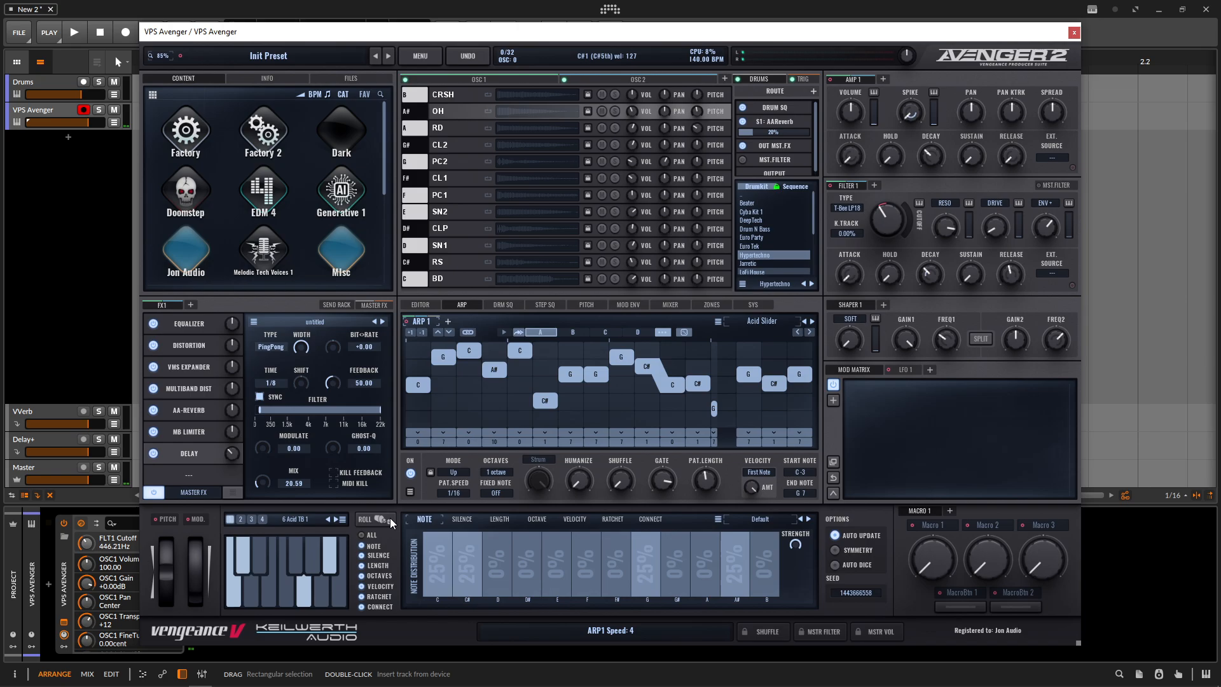
# Limit the generator's octave distribution to 67% for octave 0 and 33% for +1, and roll a new ARP 1 pattern
pyautogui.click(557, 520)
pyautogui.moveTo(750, 583); pyautogui.dragTo(753, 637)
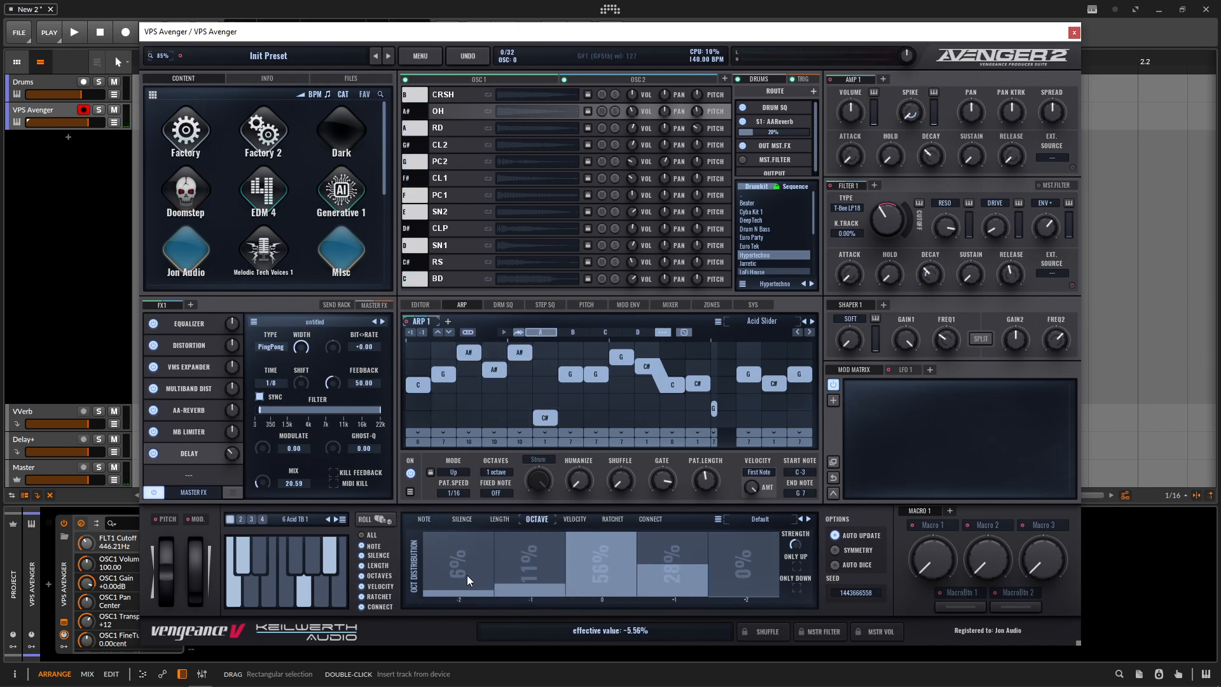
pyautogui.moveTo(468, 580); pyautogui.dragTo(513, 620)
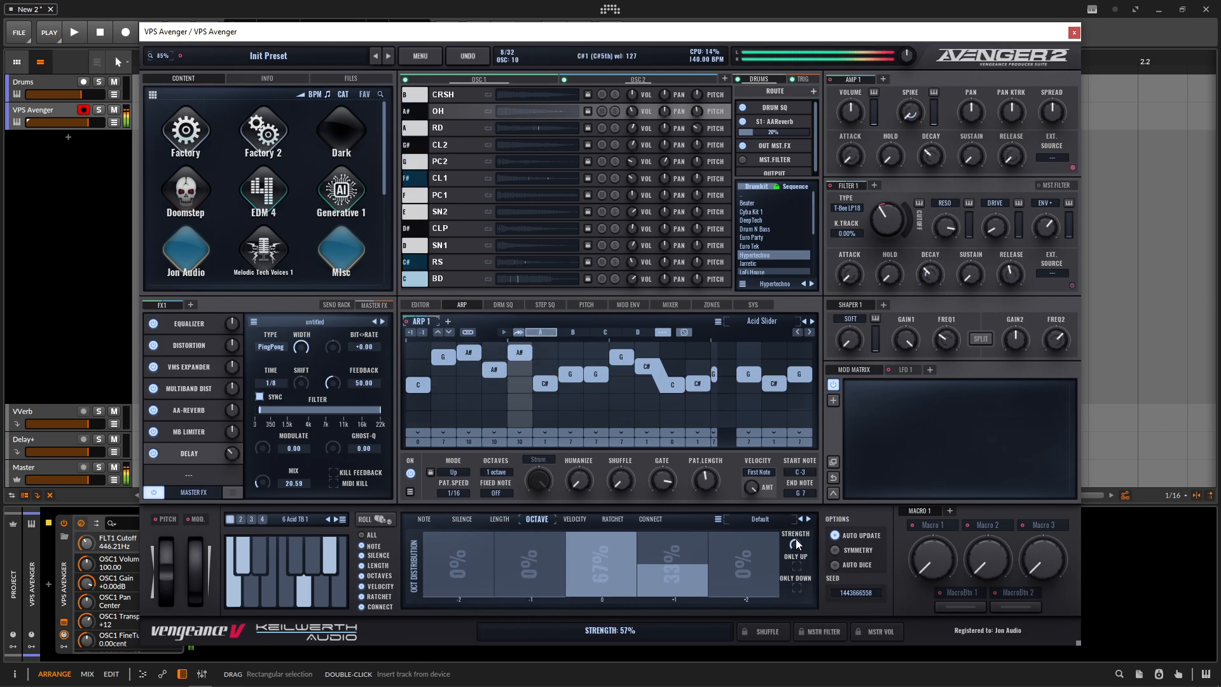
pyautogui.click(379, 520)
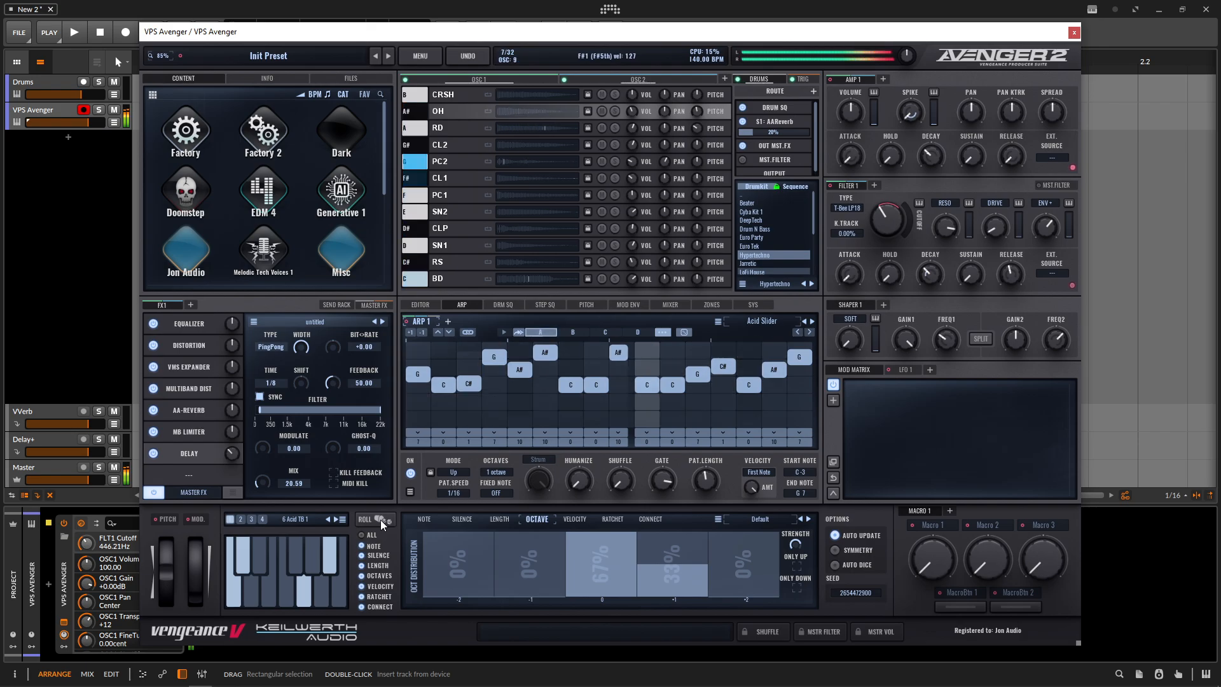
# Set Filter 1's cutoff to about 375 Hz, and roll a pattern with the ratchet distribution at 100% None
pyautogui.moveTo(888, 221)
pyautogui.mouseDown()
pyautogui.moveTo(891, 235)
pyautogui.moveTo(887, 185)
pyautogui.moveTo(882, 226)
pyautogui.mouseUp()
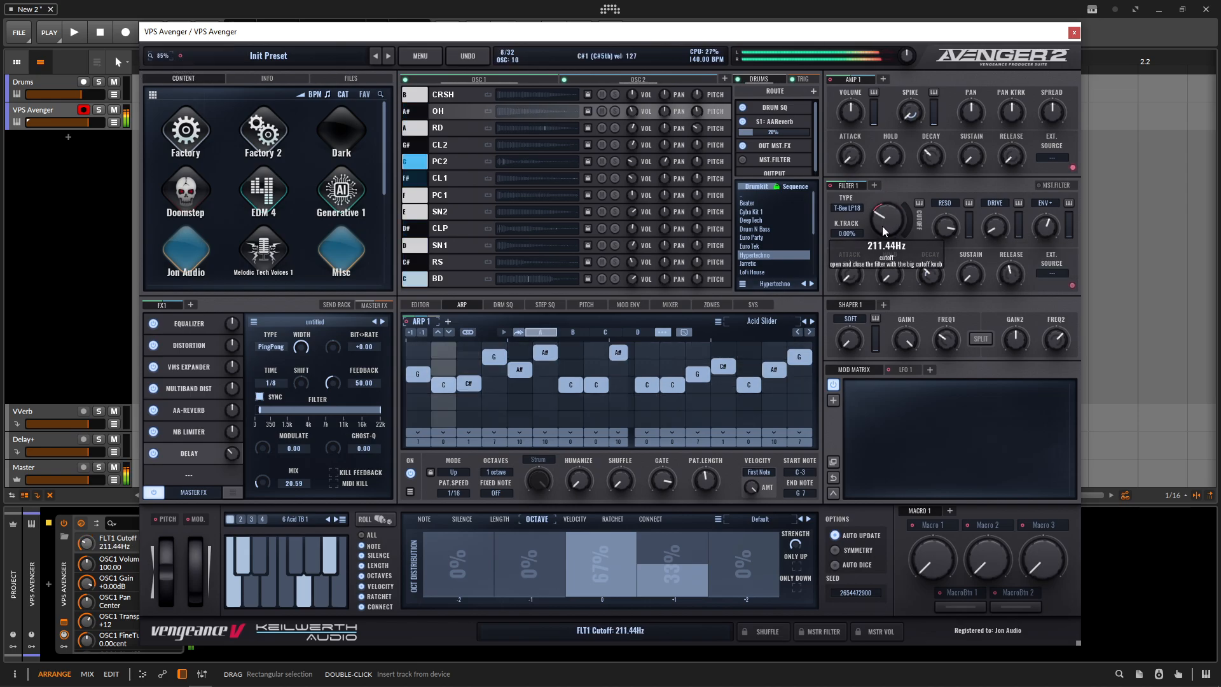
pyautogui.click(377, 524)
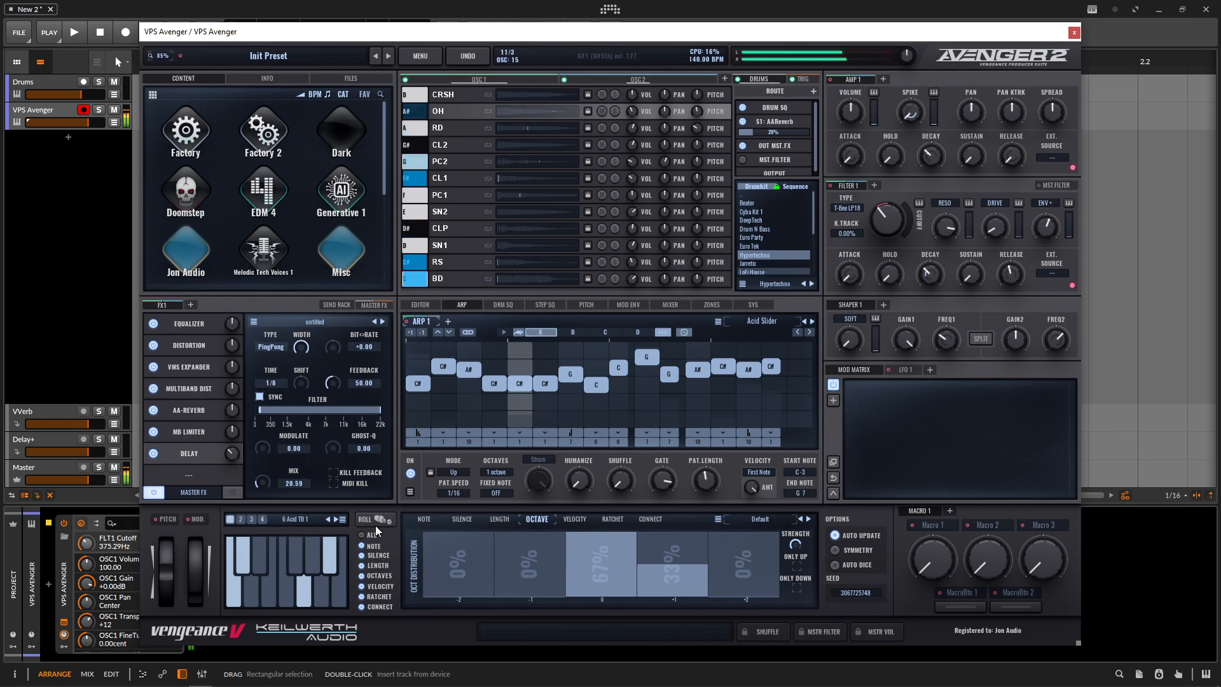
pyautogui.click(612, 519)
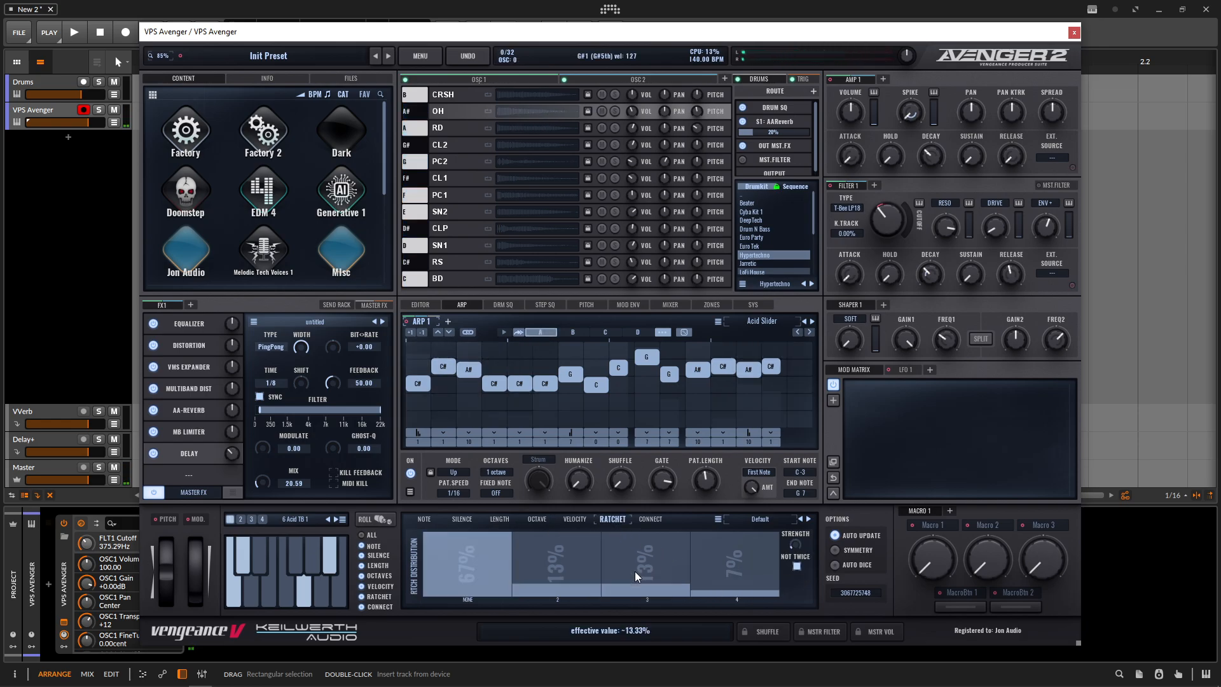
pyautogui.moveTo(635, 576); pyautogui.dragTo(679, 639)
pyautogui.click(377, 520)
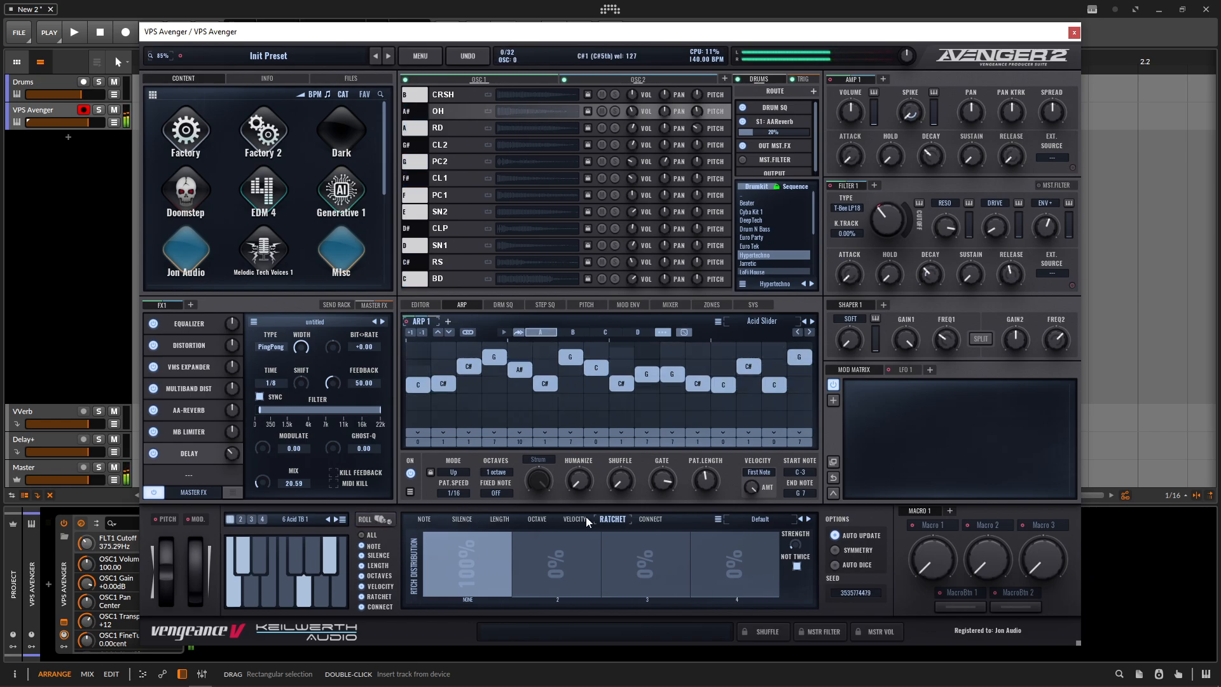
# Set the octave distribution to 92% for octave 0 and 8% for +1, and play the resulting arpeggio
pyautogui.click(537, 519)
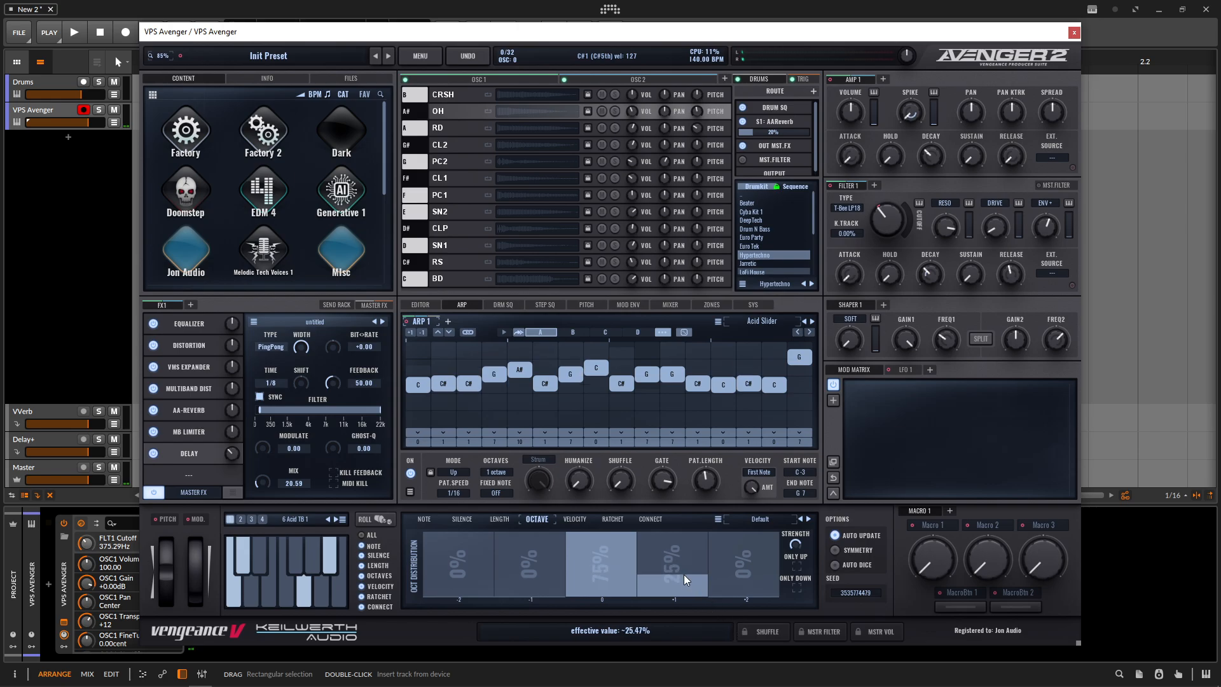
pyautogui.moveTo(685, 574); pyautogui.dragTo(687, 596)
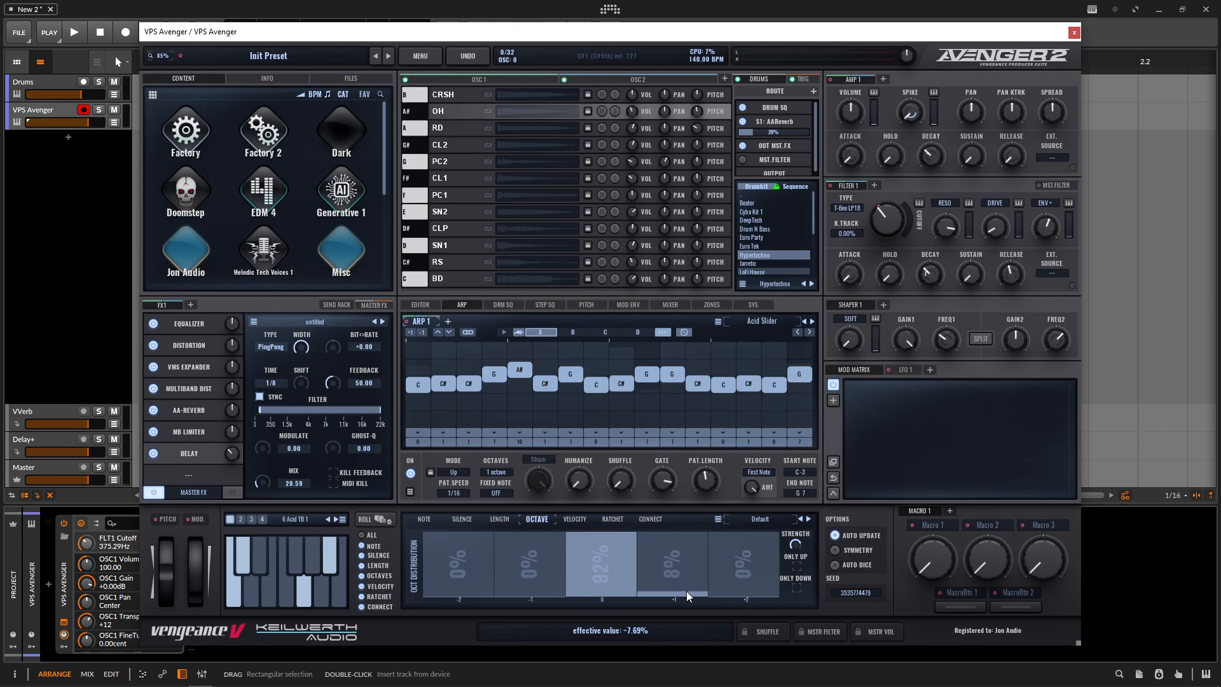
pyautogui.press('space')
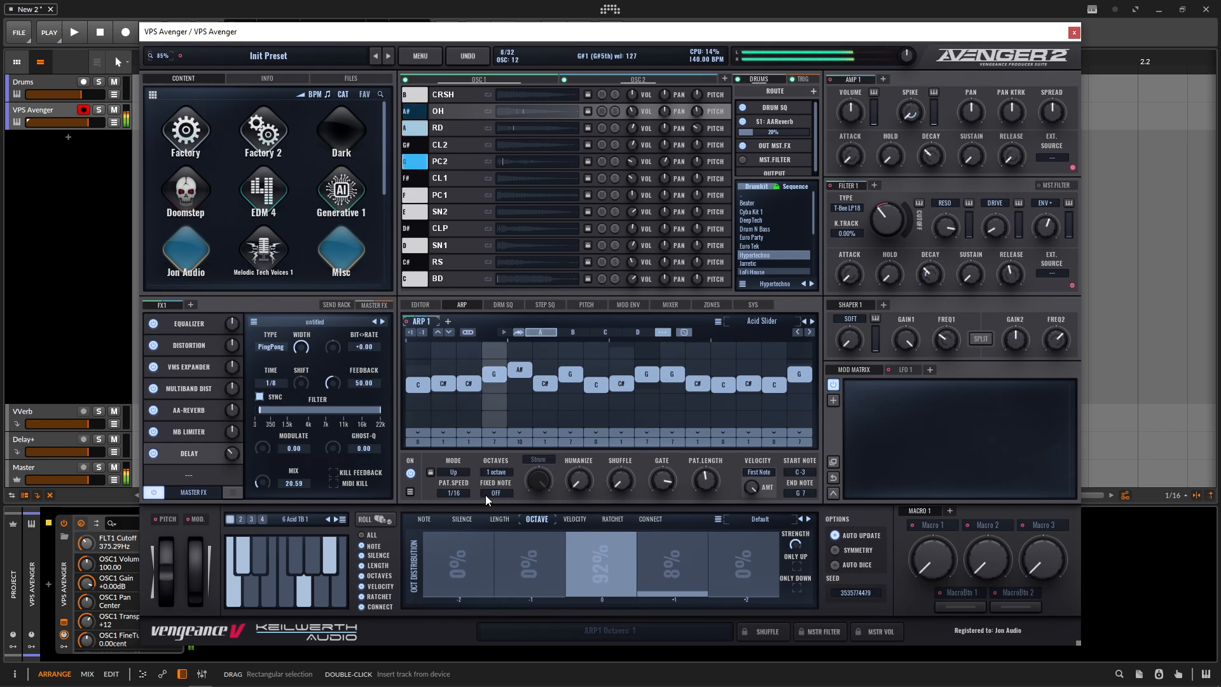
# Roll a pattern with 0% for the two shortest note lengths and 20% for length 2, with Filter 1's cutoff at about 577 Hz
pyautogui.click(499, 519)
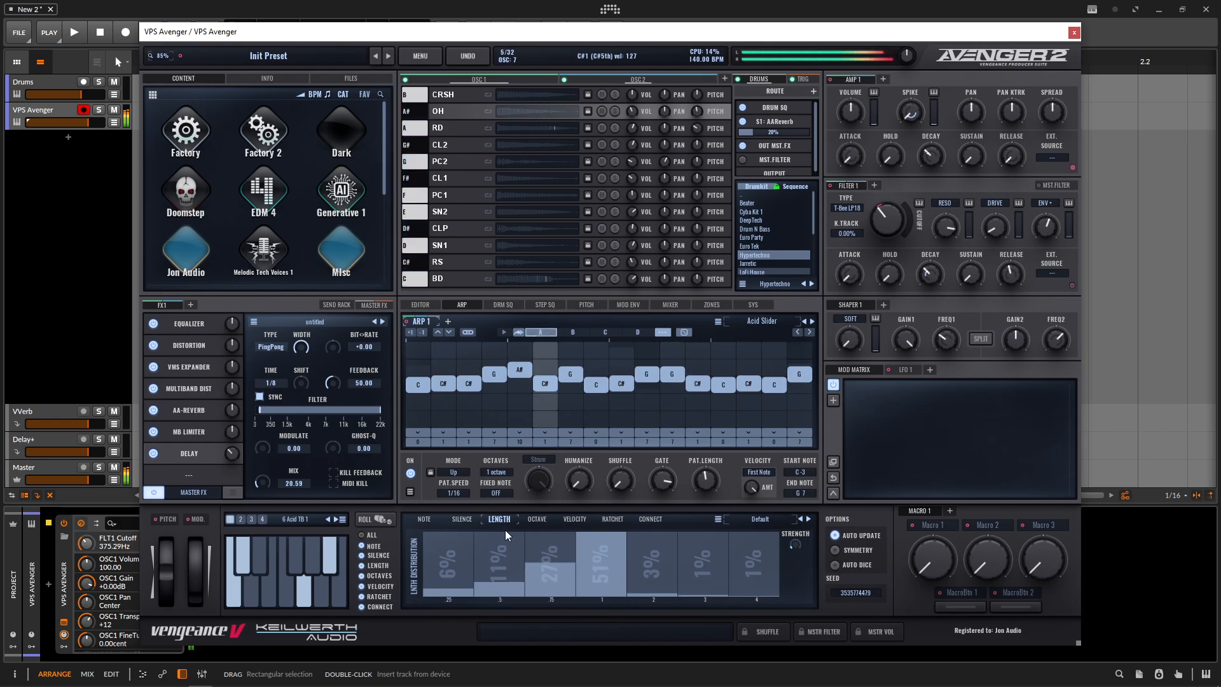
pyautogui.moveTo(454, 583); pyautogui.dragTo(531, 611)
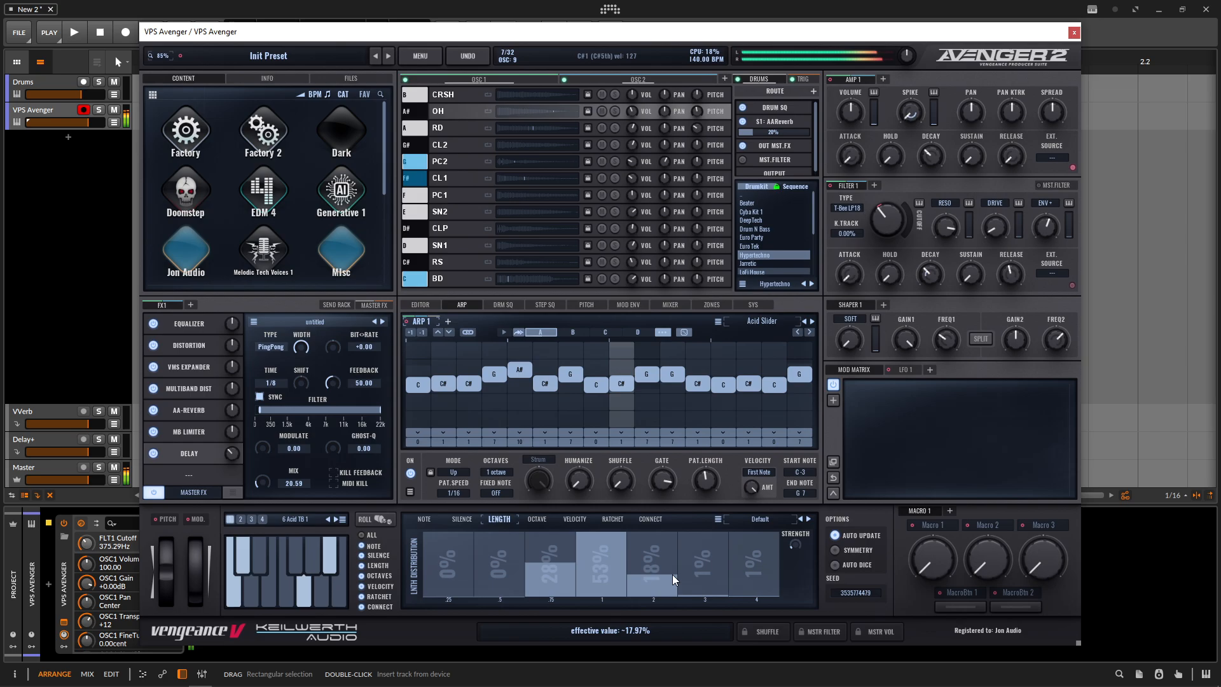
pyautogui.moveTo(672, 574); pyautogui.dragTo(672, 571)
pyautogui.click(374, 519)
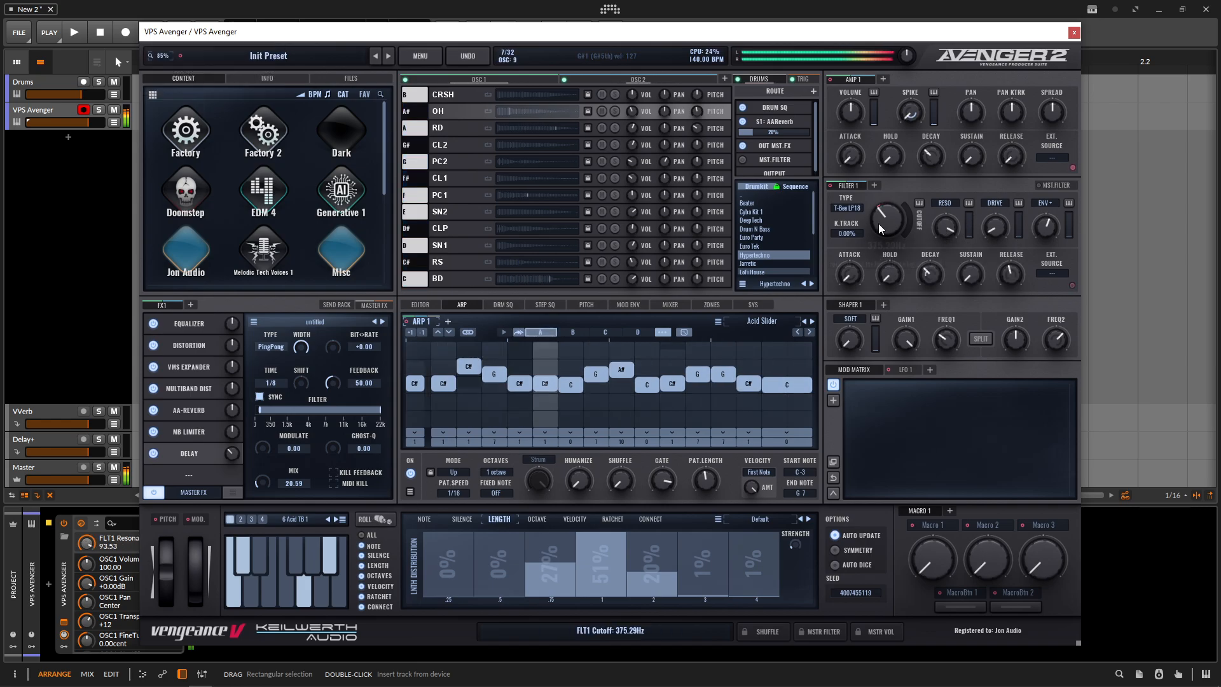
pyautogui.moveTo(879, 223)
pyautogui.mouseDown()
pyautogui.moveTo(888, 210)
pyautogui.moveTo(887, 220)
pyautogui.mouseUp()
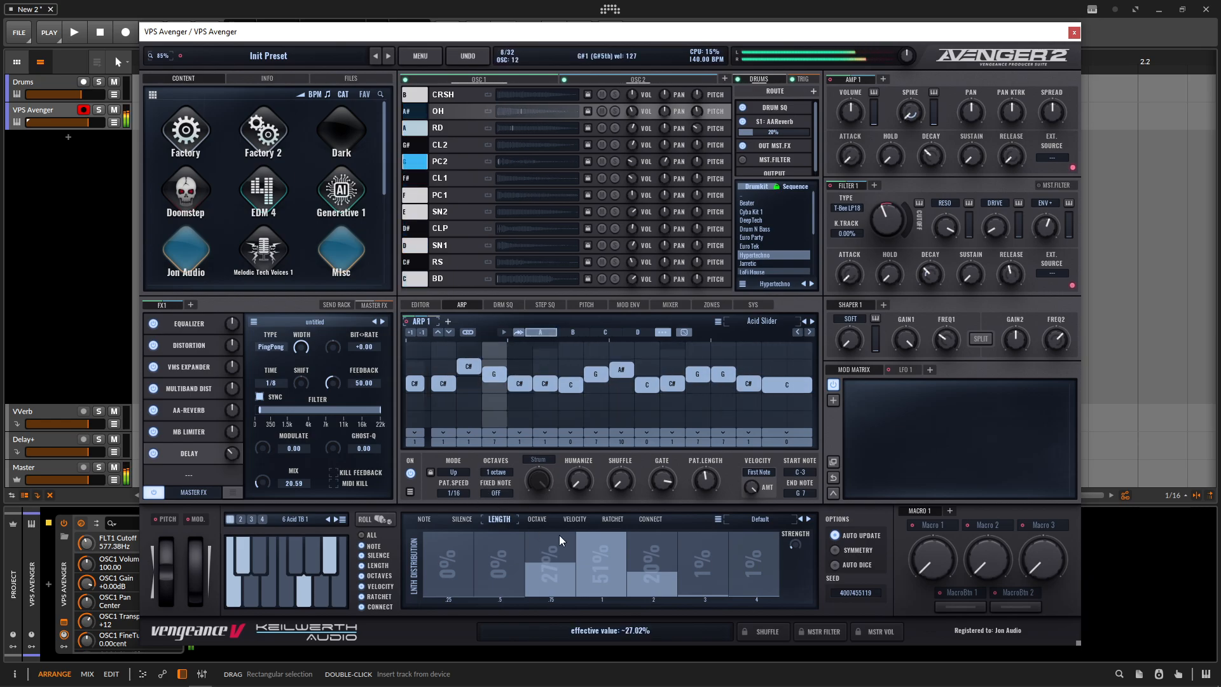
# Roll a pattern with the connect distribution at 36% No and 64% Yes, and set Filter 1's cutoff to about 530 Hz
pyautogui.click(651, 520)
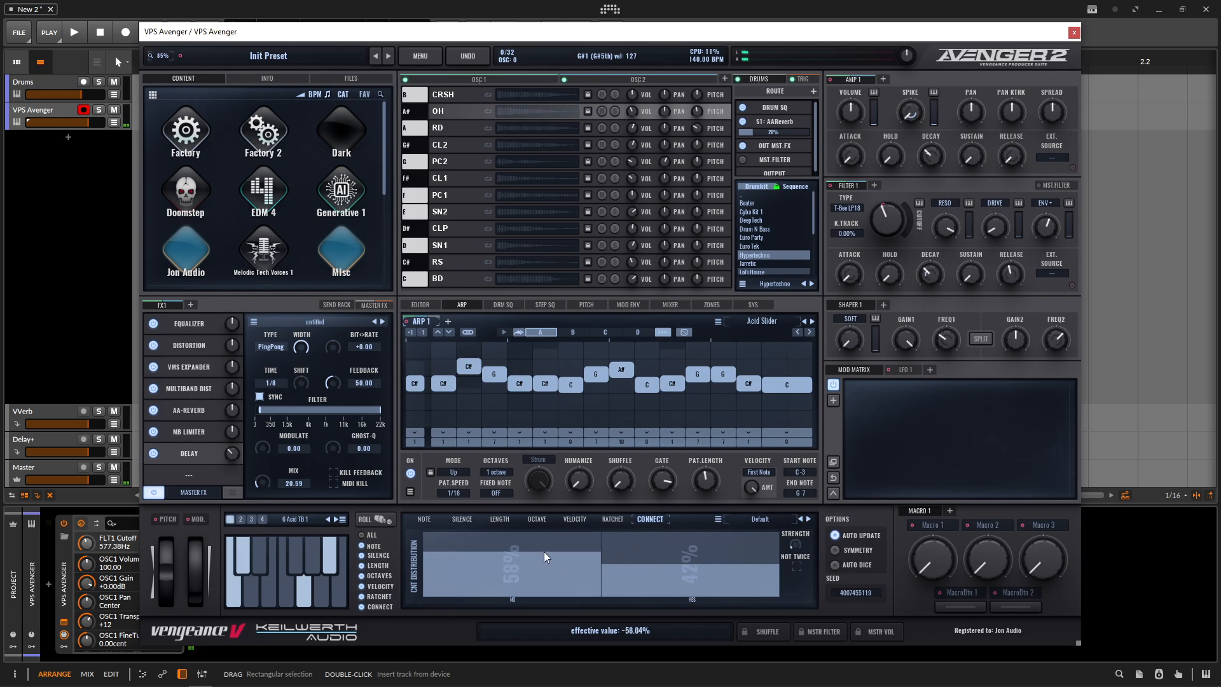
pyautogui.moveTo(543, 564); pyautogui.dragTo(640, 542)
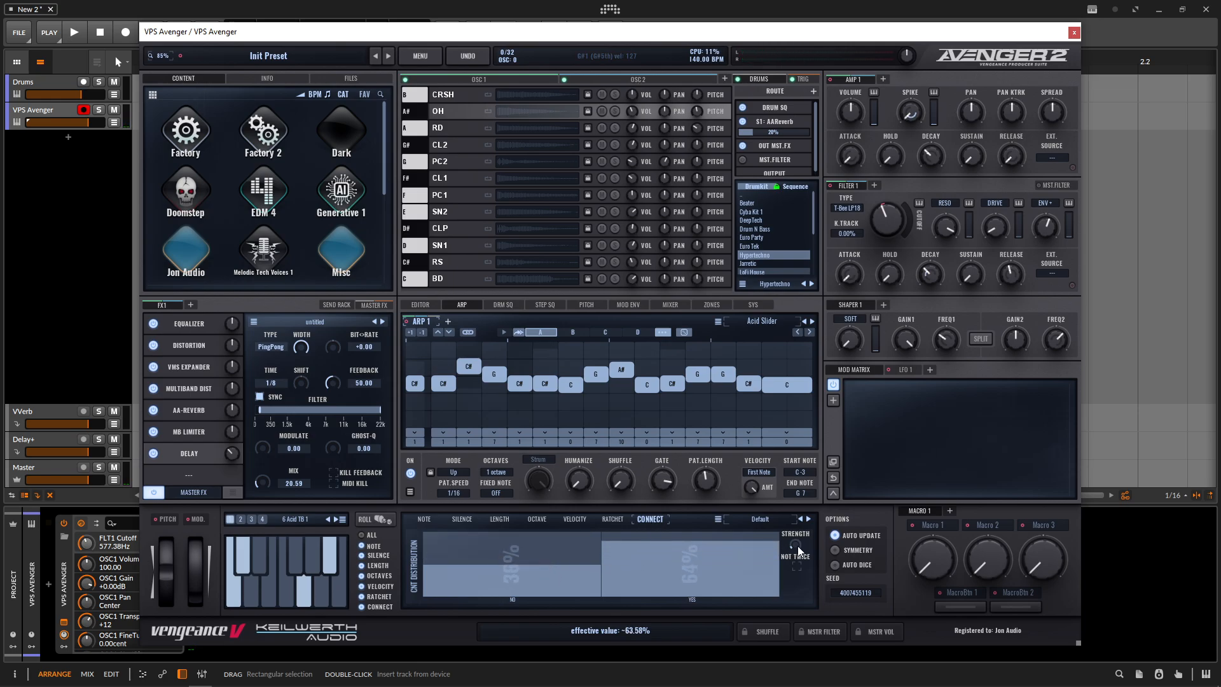
pyautogui.click(376, 516)
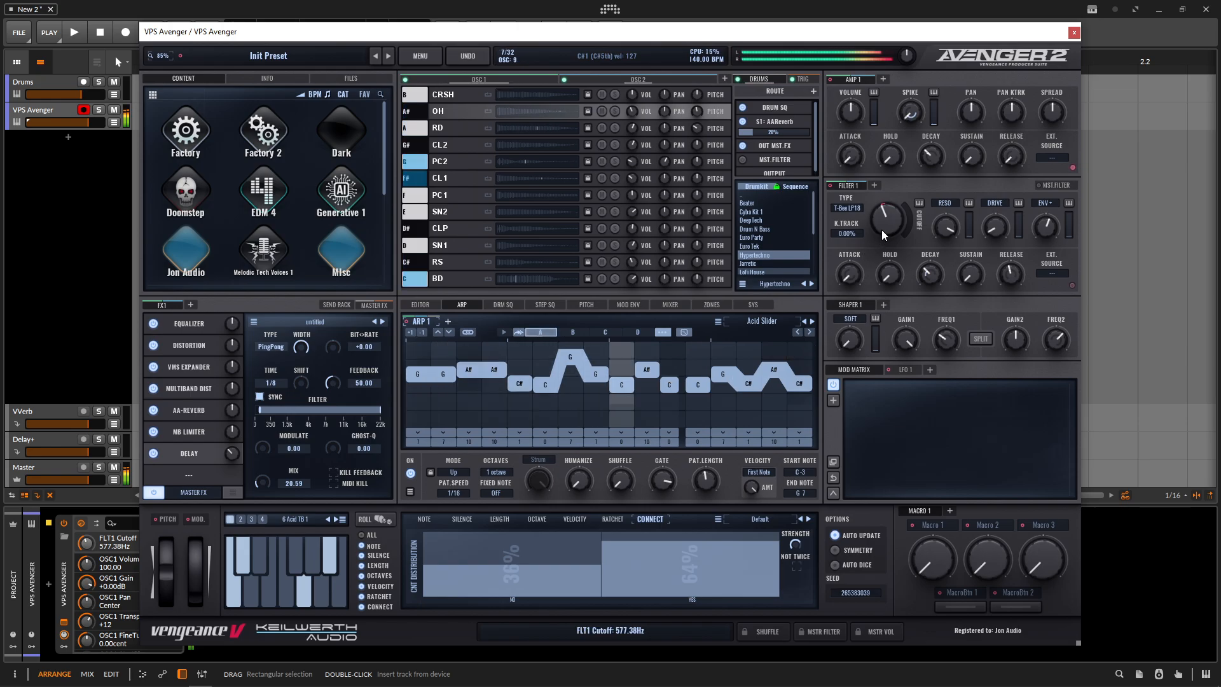
pyautogui.moveTo(881, 230)
pyautogui.mouseDown()
pyautogui.moveTo(889, 207)
pyautogui.moveTo(878, 240)
pyautogui.moveTo(887, 223)
pyautogui.mouseUp()
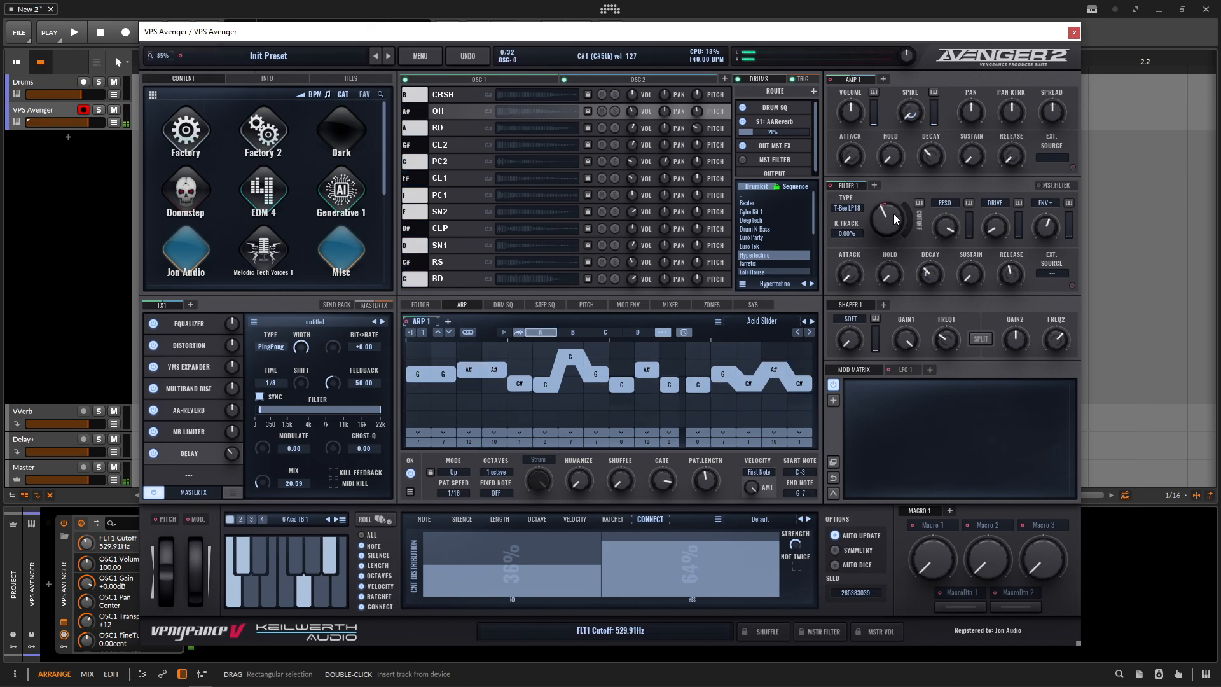
# Assign LFO 1 to Filter 1's cutoff with a modulation amount of 32
pyautogui.click(897, 369)
pyautogui.moveTo(890, 368); pyautogui.dragTo(887, 227)
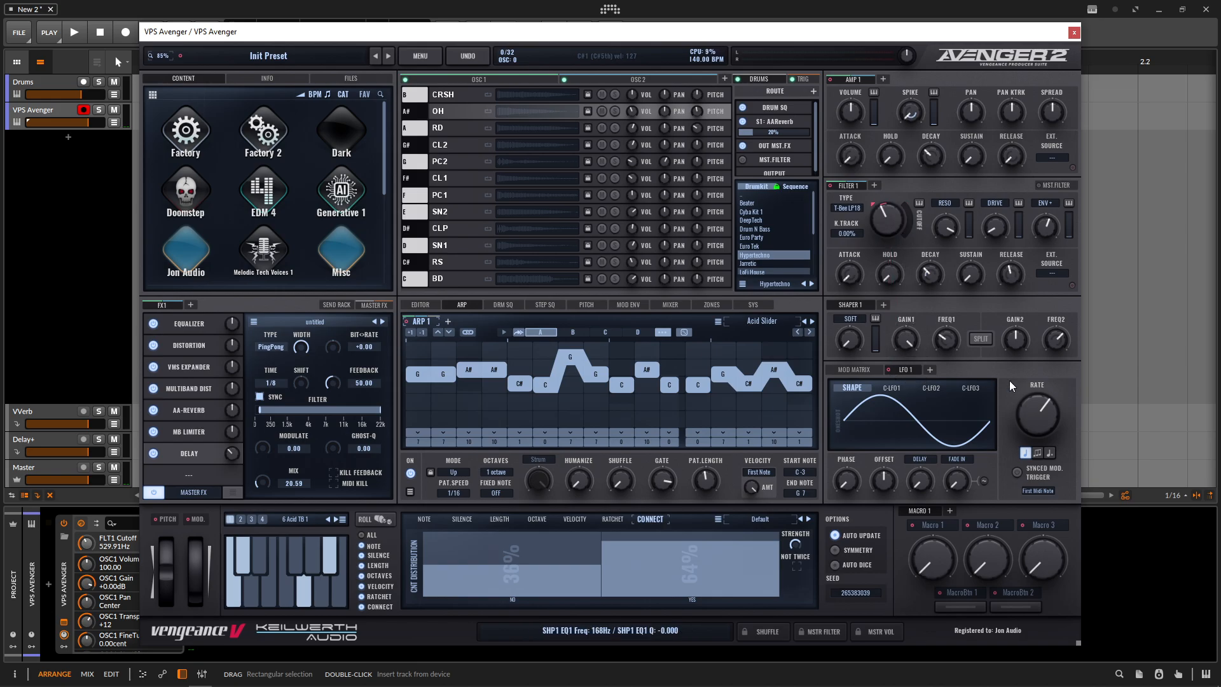
pyautogui.click(879, 373)
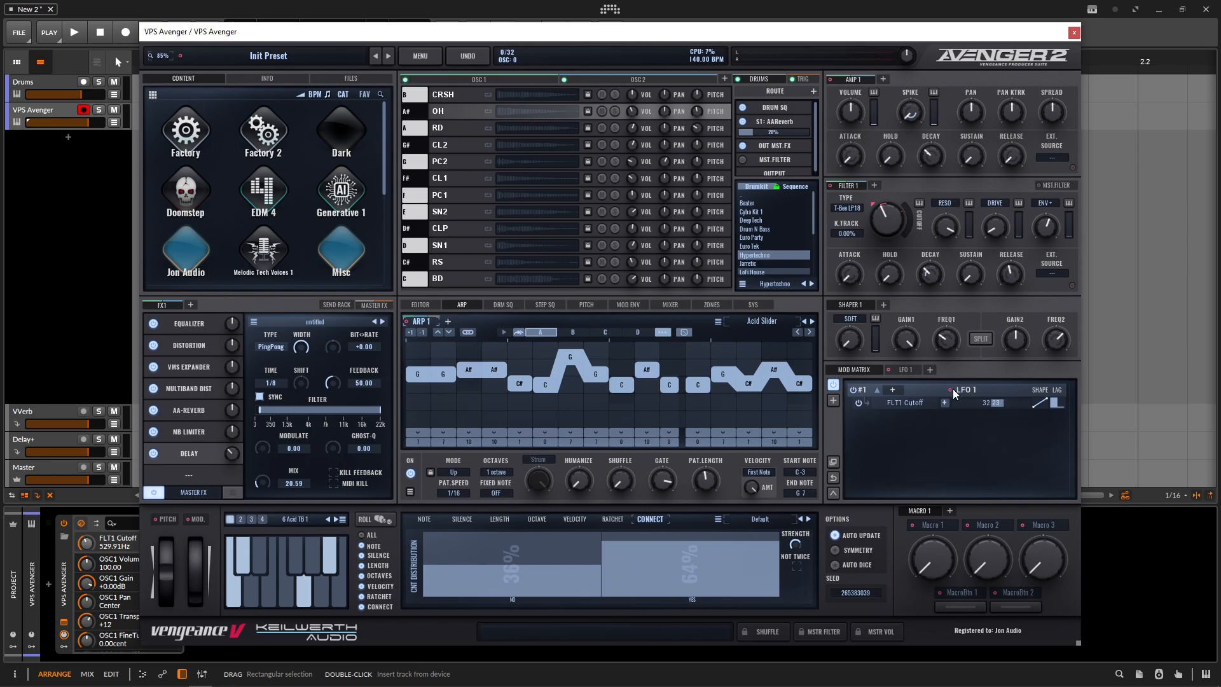
# Change LFO 1's shape to the random stepped waveform and set its offset to 100
pyautogui.click(900, 368)
pyautogui.click(956, 422)
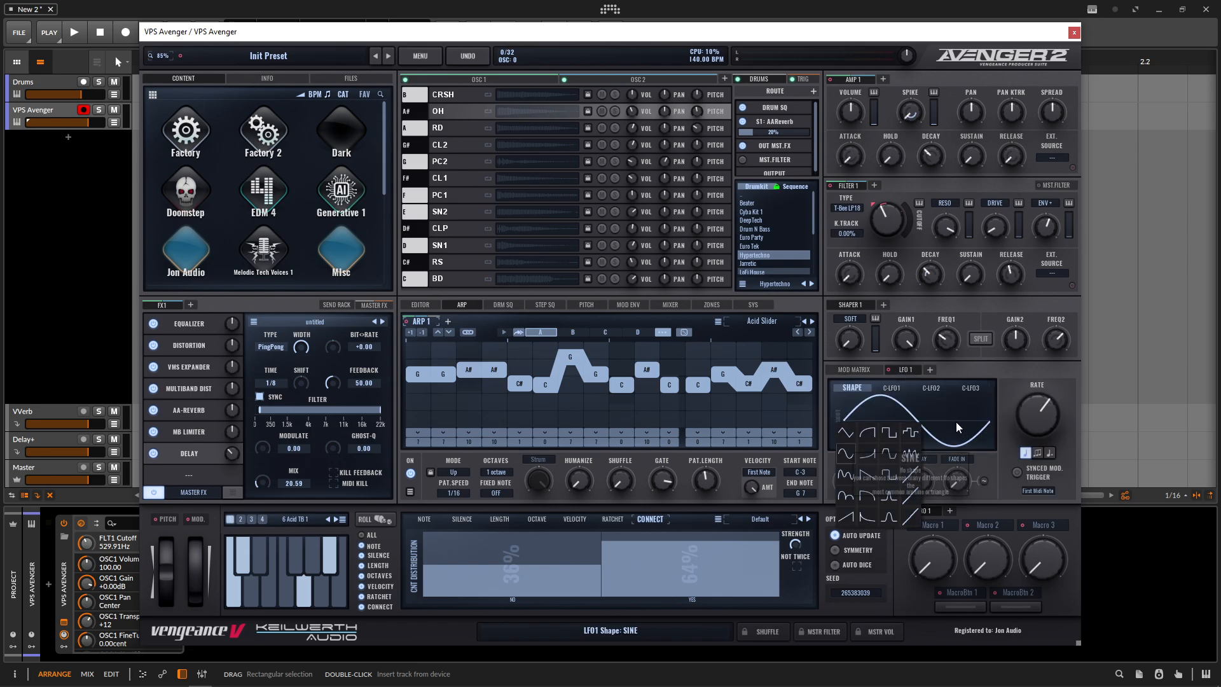
pyautogui.click(912, 437)
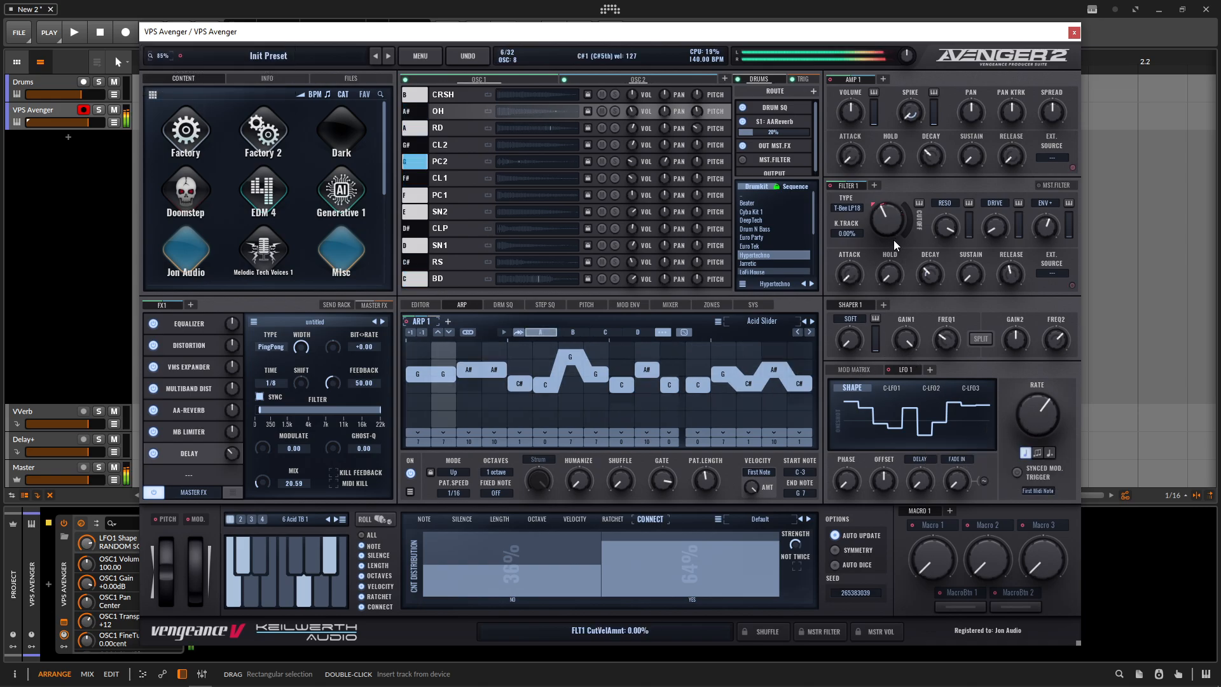
pyautogui.moveTo(886, 484); pyautogui.dragTo(885, 269)
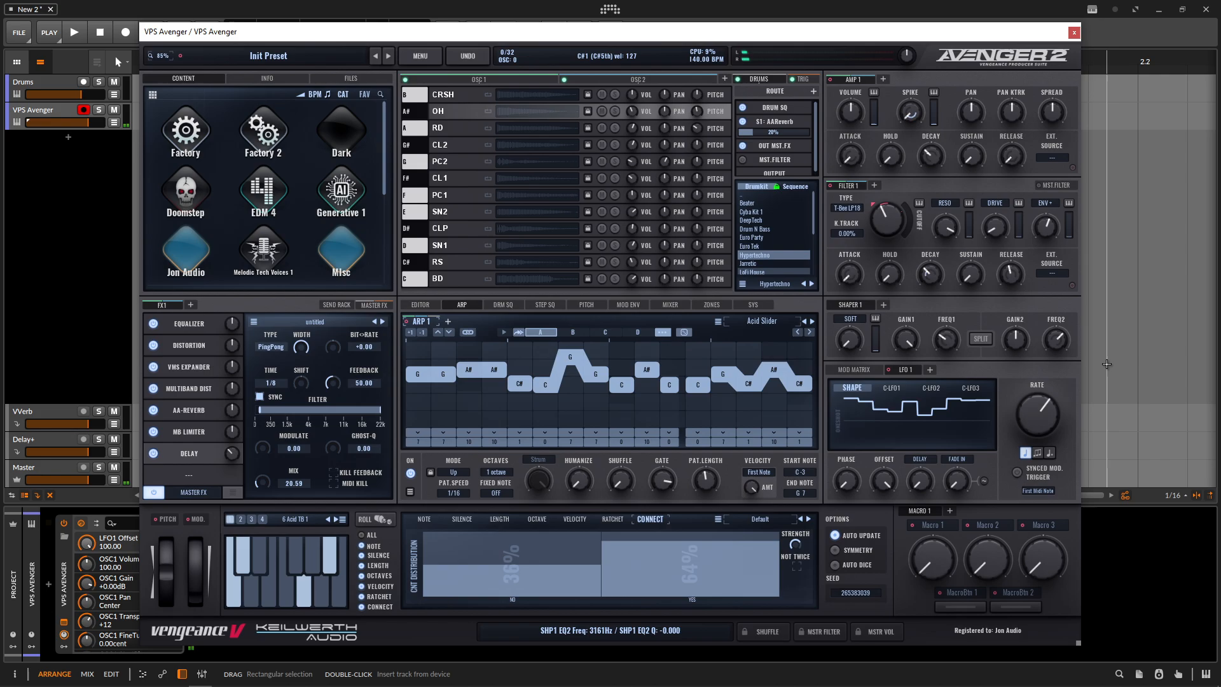
# Reduce LFO 1's modulation amount on the cutoff to 17 and set Filter 1's cutoff to about 466 Hz
pyautogui.click(854, 369)
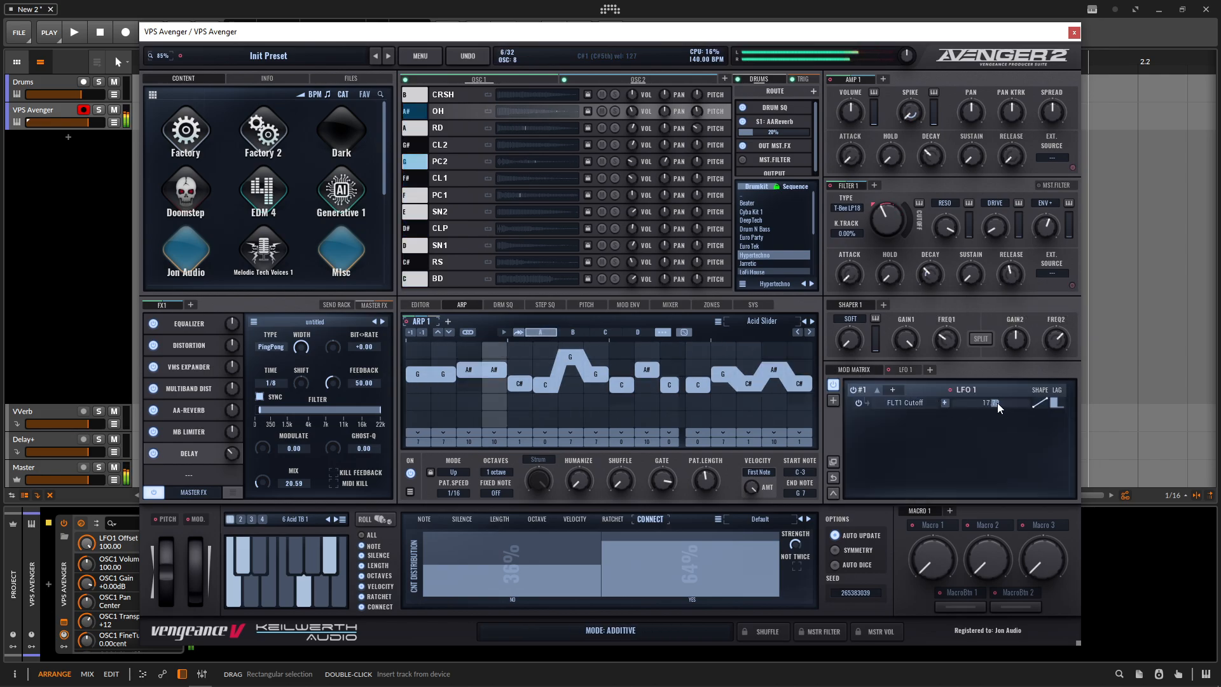
pyautogui.click(893, 235)
pyautogui.moveTo(893, 235); pyautogui.dragTo(898, 234)
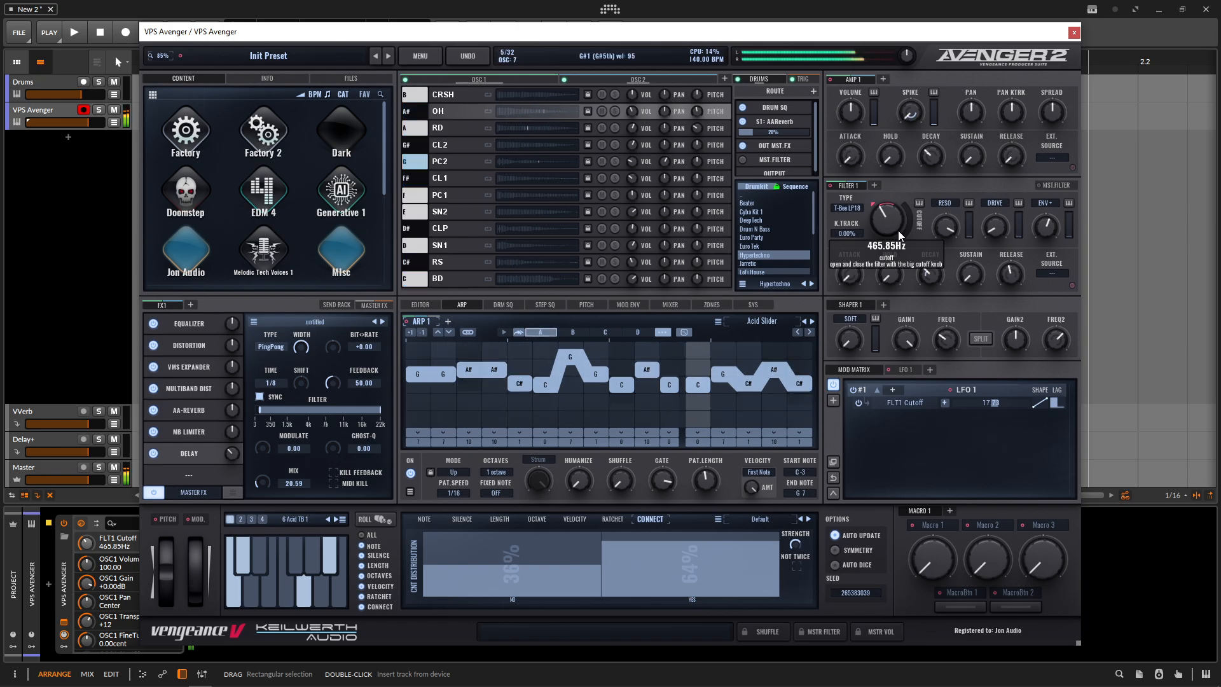
# Roll several new random ARP 1 patterns with the current distributions to find a suitable acid line
pyautogui.click(371, 519)
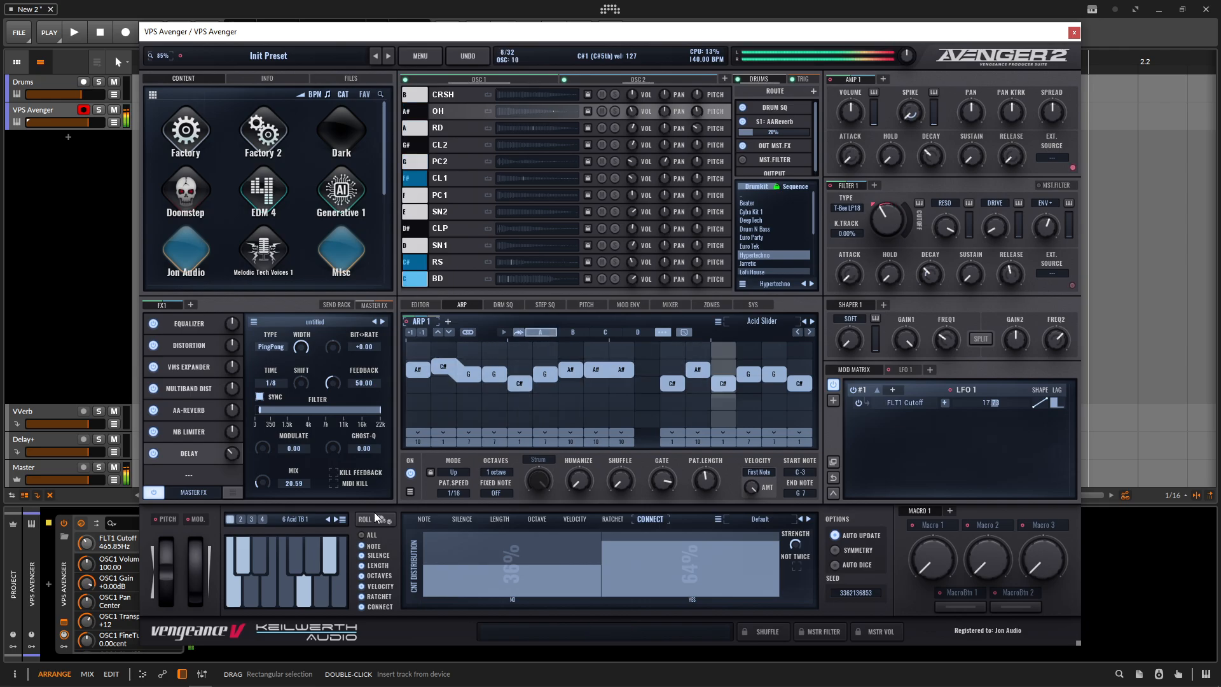
pyautogui.click(374, 516)
pyautogui.click(372, 520)
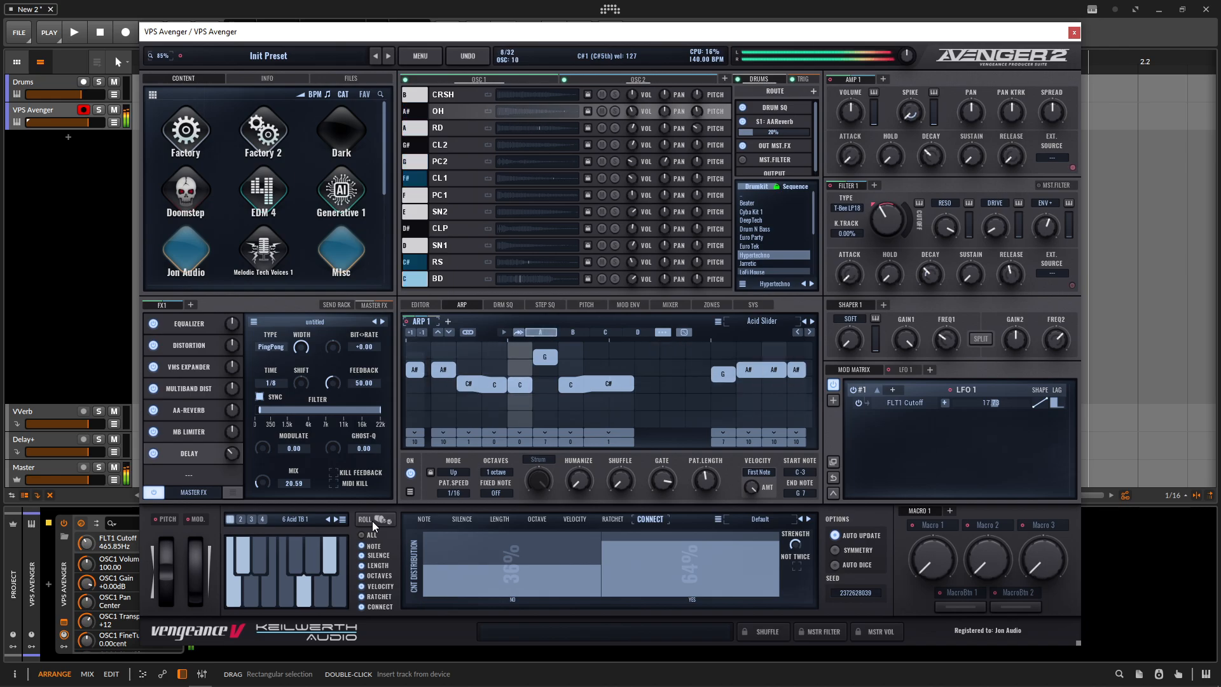
pyautogui.click(372, 521)
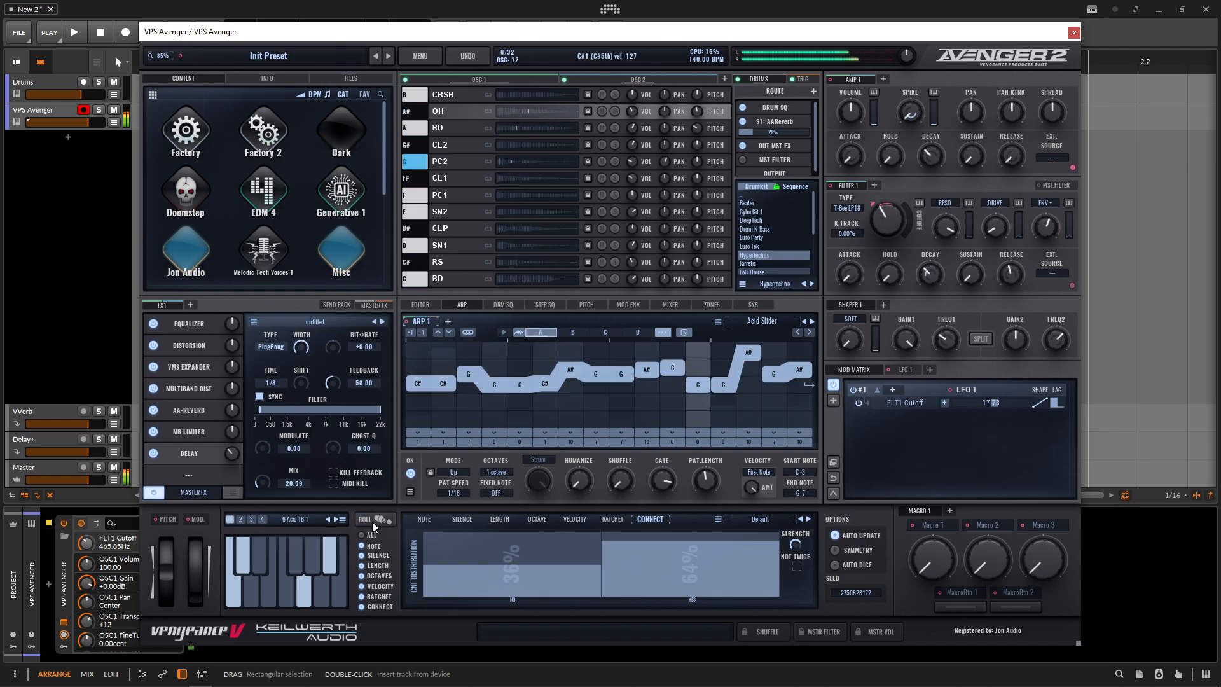
pyautogui.click(372, 521)
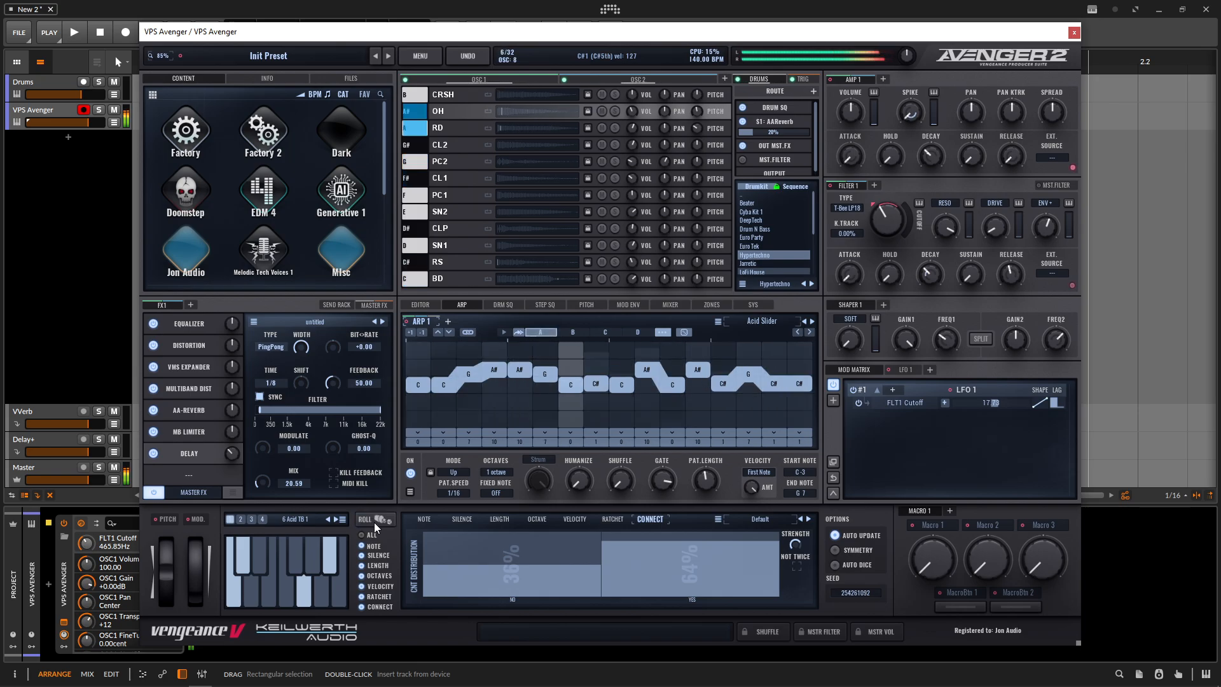
# Set the silence distribution to 27% for no silence, 36% for 1 and 28% for 2, with a strength of 10%
pyautogui.click(462, 519)
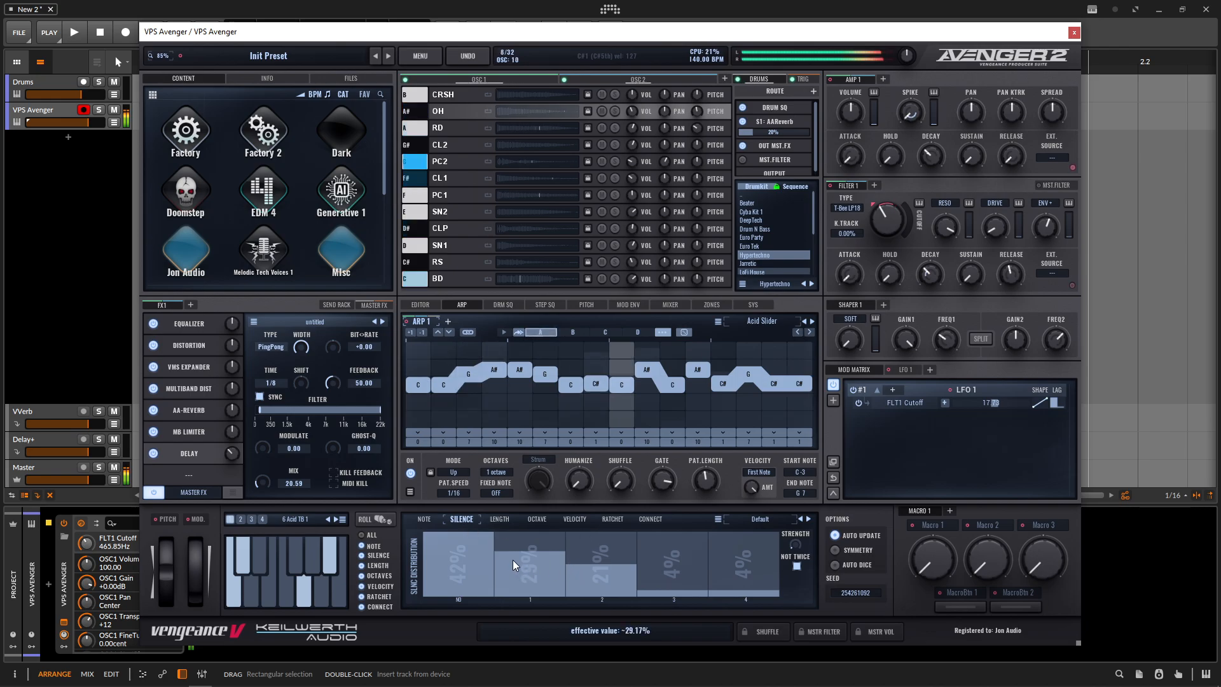
pyautogui.moveTo(532, 556)
pyautogui.mouseDown()
pyautogui.moveTo(533, 544)
pyautogui.moveTo(590, 556)
pyautogui.moveTo(475, 541)
pyautogui.moveTo(475, 557)
pyautogui.mouseUp()
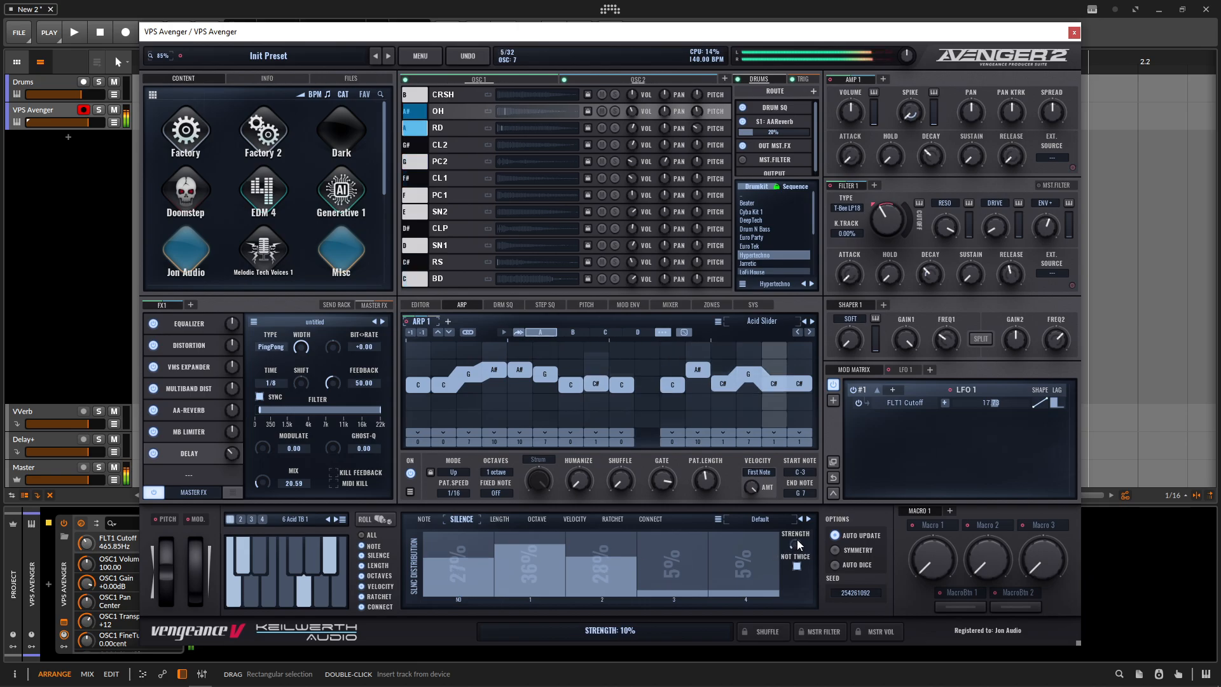
# Raise the silence distribution's strength to 22% and roll a new random ARP 1 pattern
pyautogui.moveTo(797, 540); pyautogui.dragTo(795, 527)
pyautogui.click(367, 518)
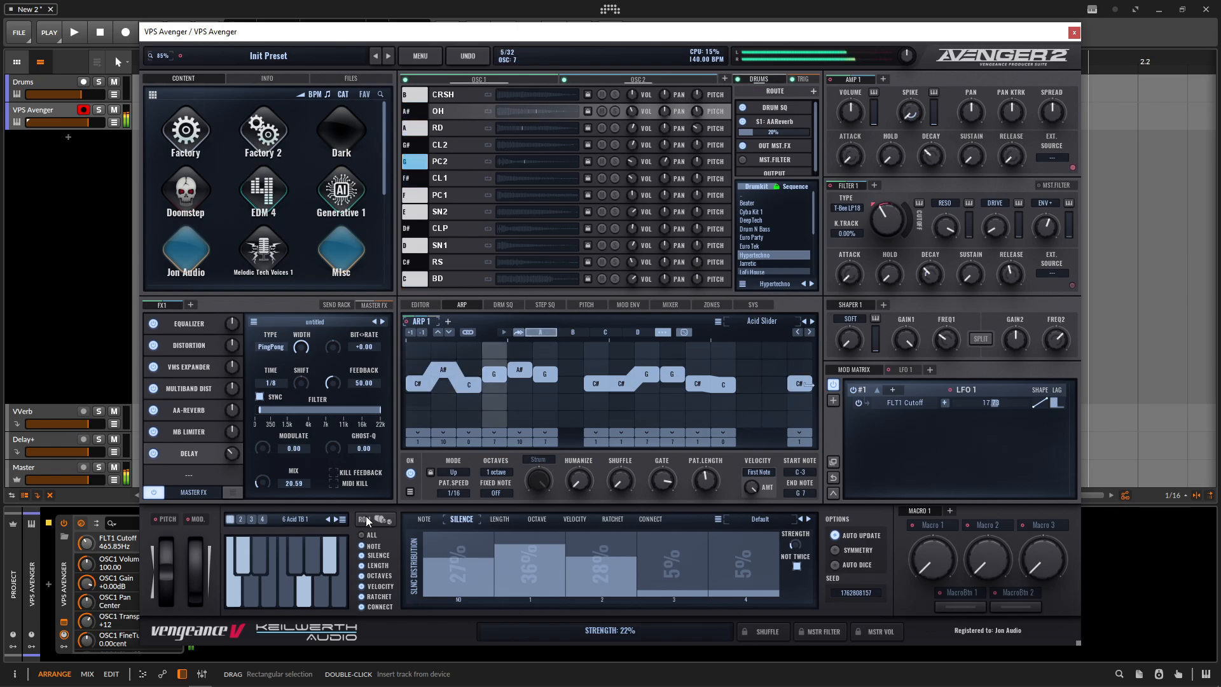
# Set the length distribution to 62% for length 1 and 36% for length 2, with a strength of 33%
pyautogui.click(612, 520)
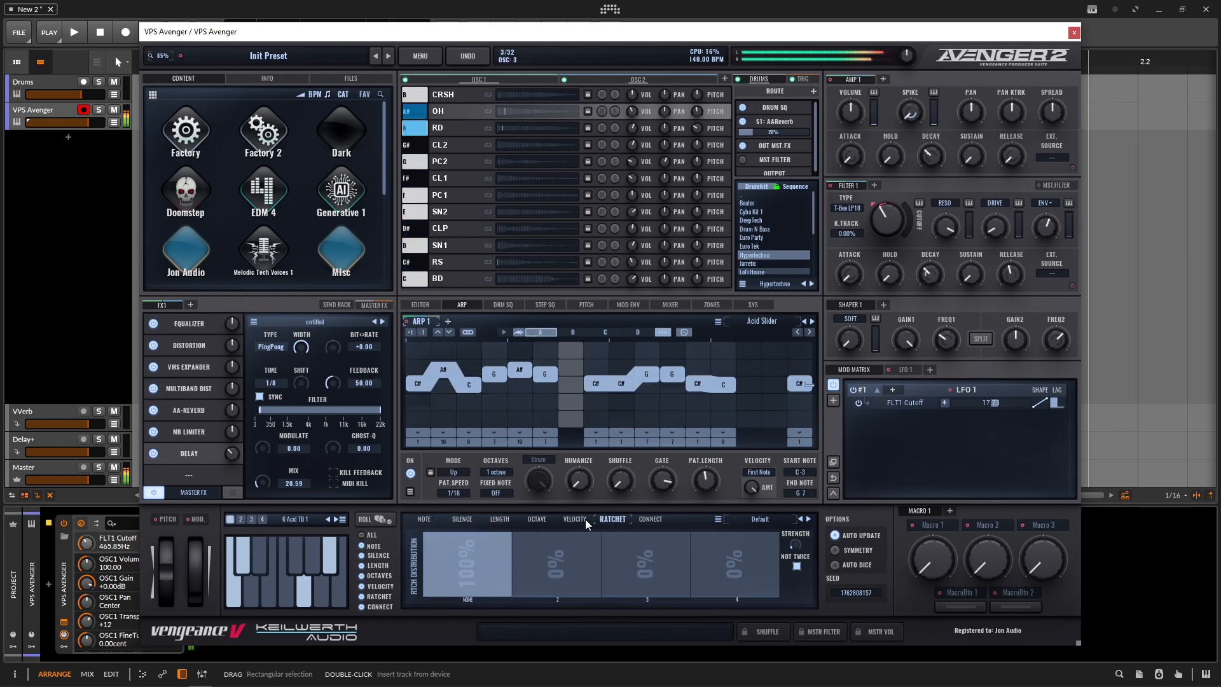
pyautogui.click(501, 520)
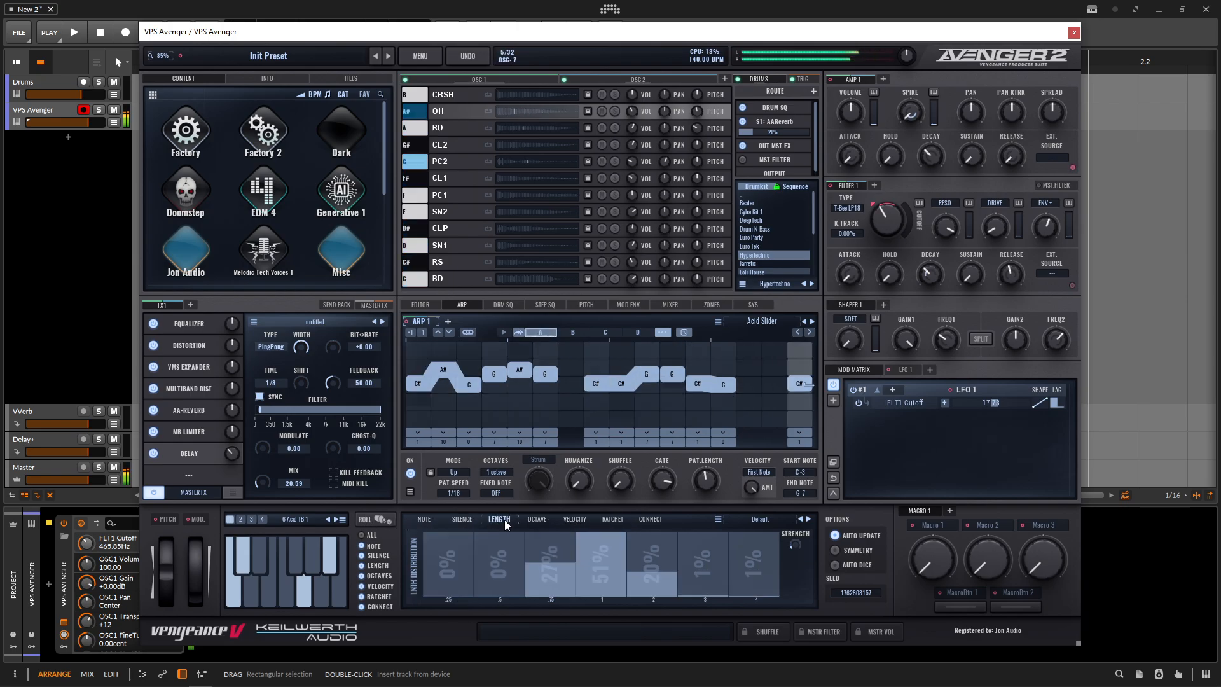
pyautogui.click(555, 575)
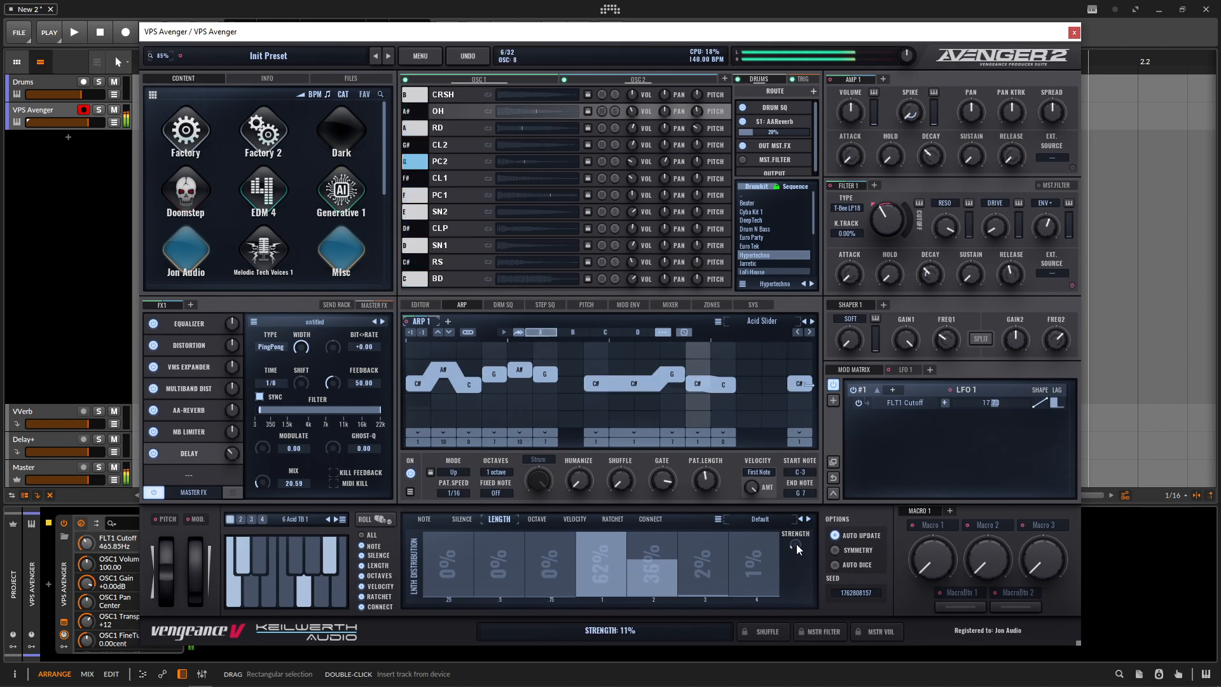
pyautogui.moveTo(796, 544); pyautogui.dragTo(796, 521)
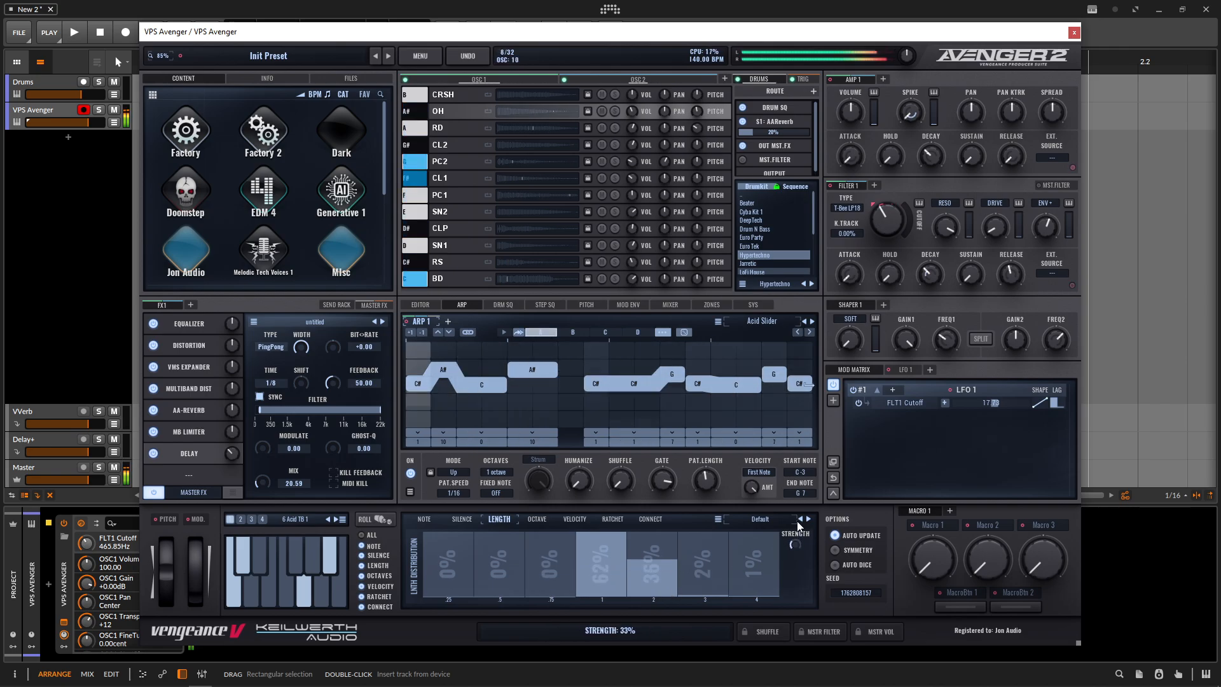
# Roll several new random ARP 1 patterns to audition acid lines with the adjusted silence and length distributions
pyautogui.click(375, 522)
pyautogui.click(375, 522)
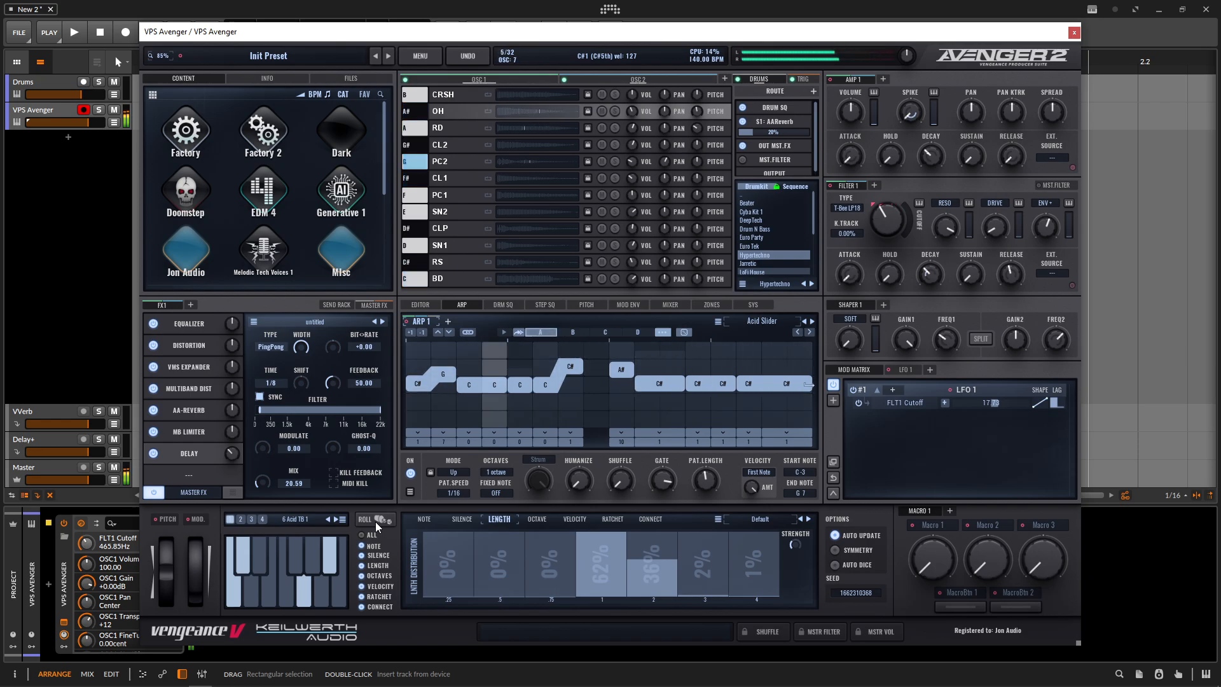
pyautogui.click(375, 521)
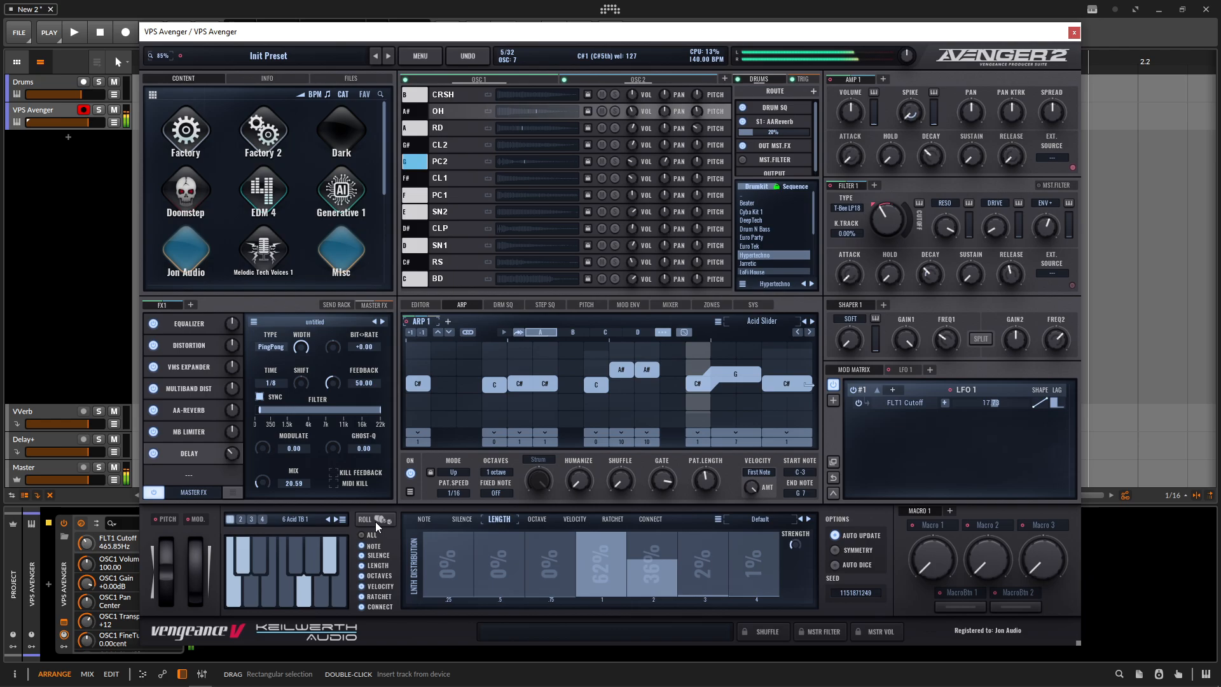
pyautogui.click(376, 521)
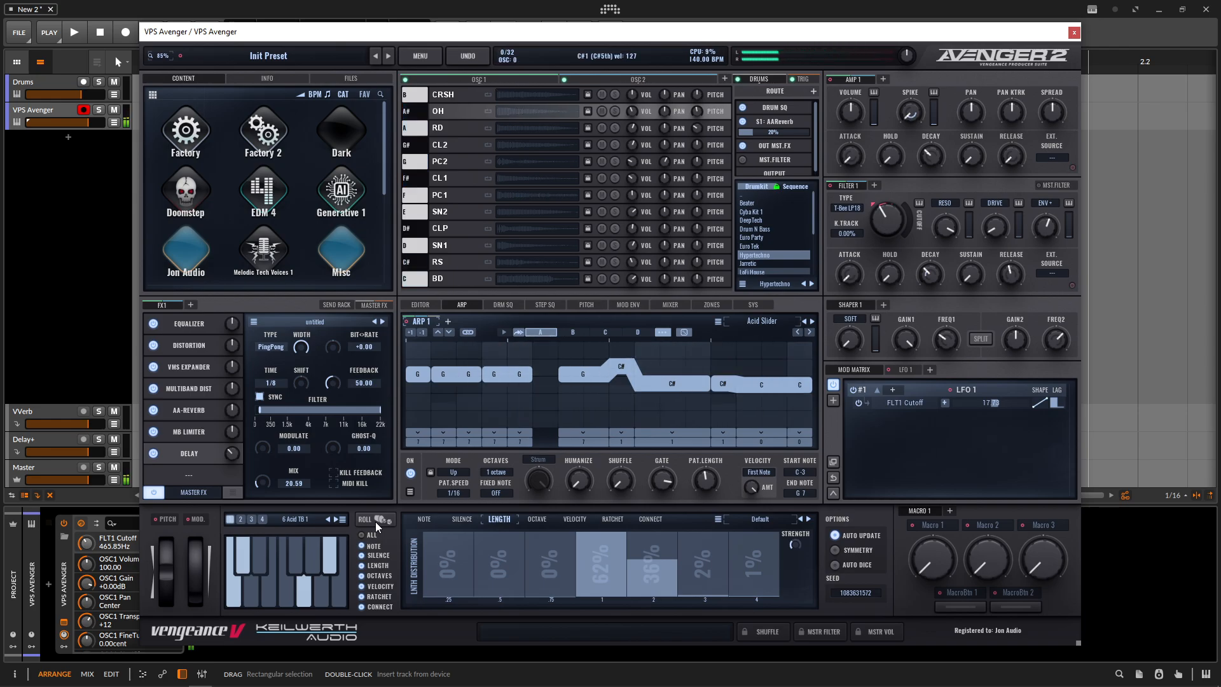
pyautogui.click(375, 521)
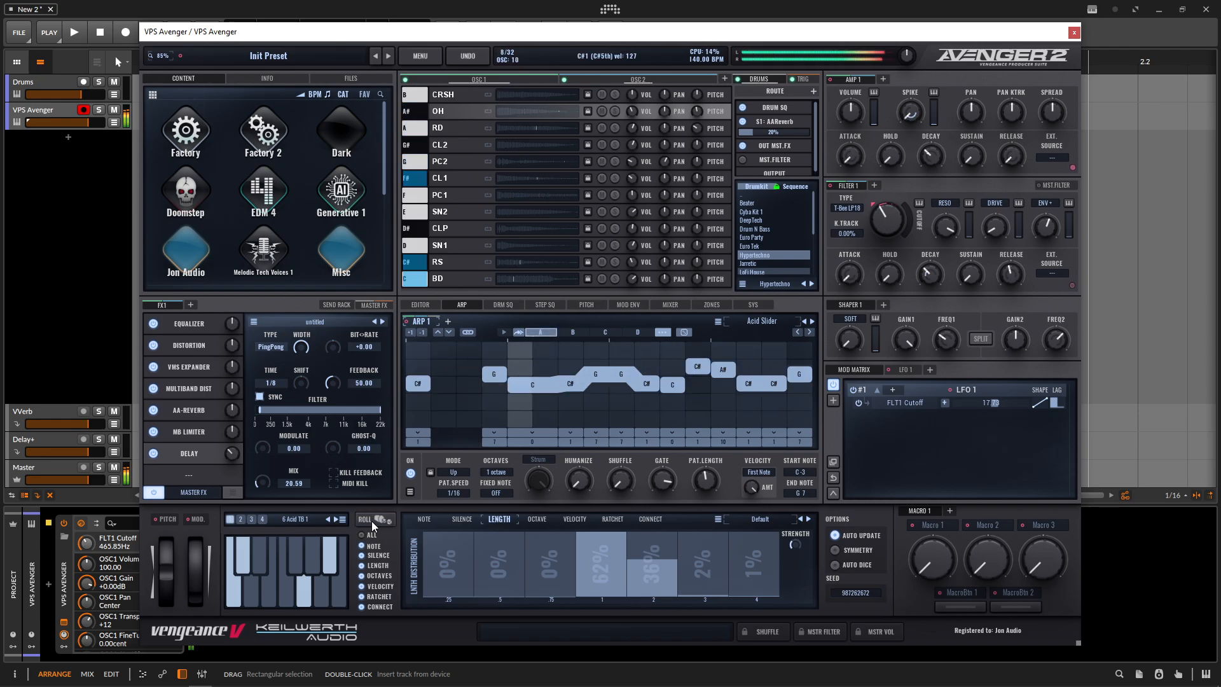
pyautogui.click(375, 521)
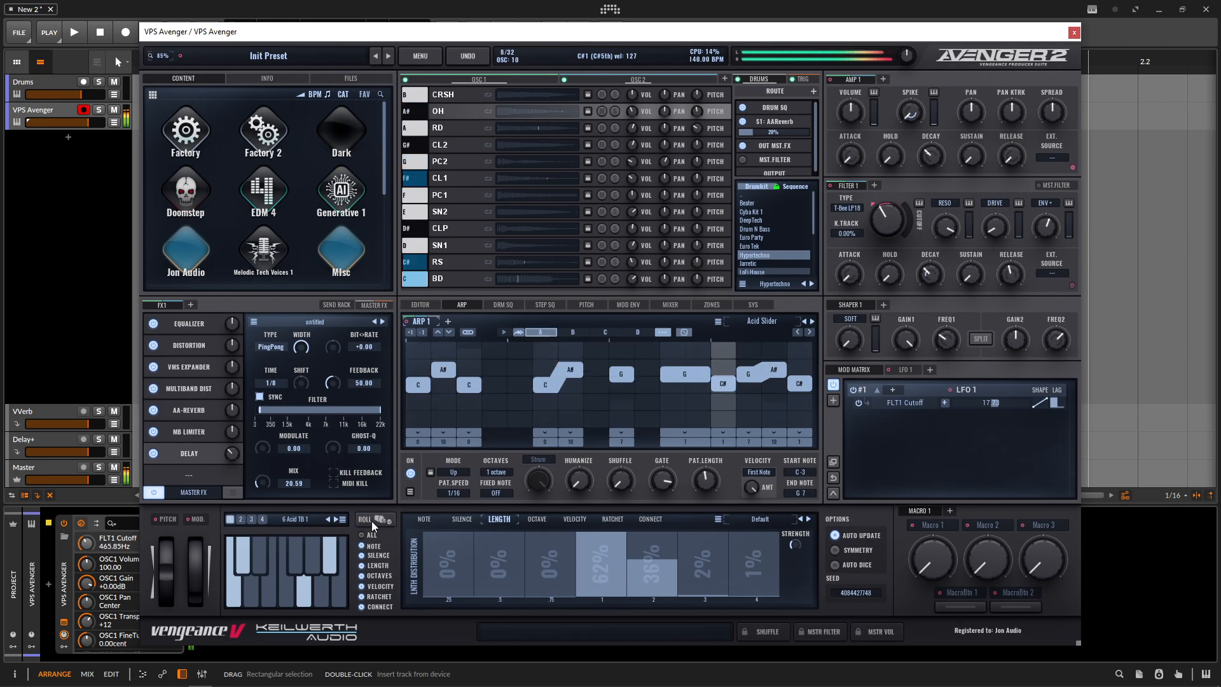